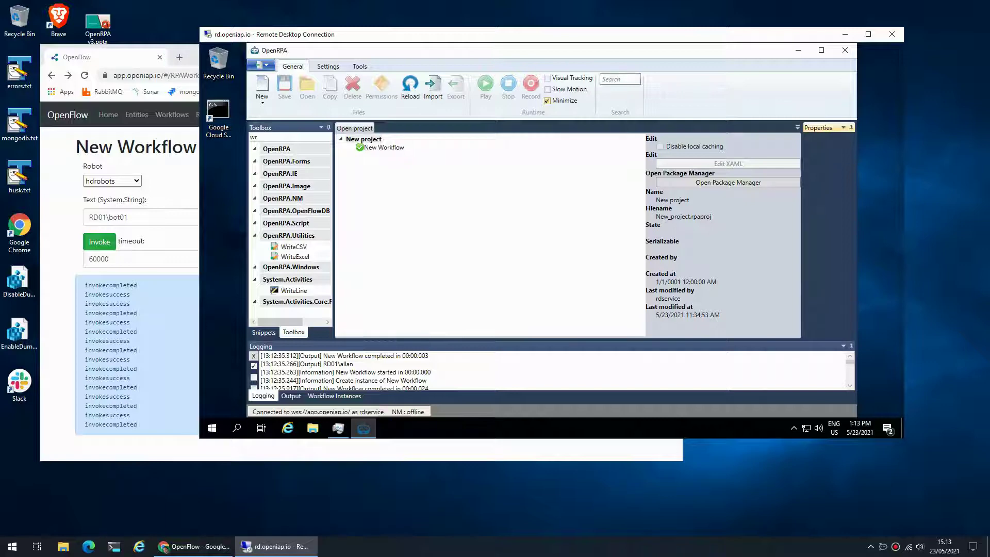
Open Task Manager from the remote taskbar to list the server's signed-in sessions
right_click(859, 428)
left_click(774, 380)
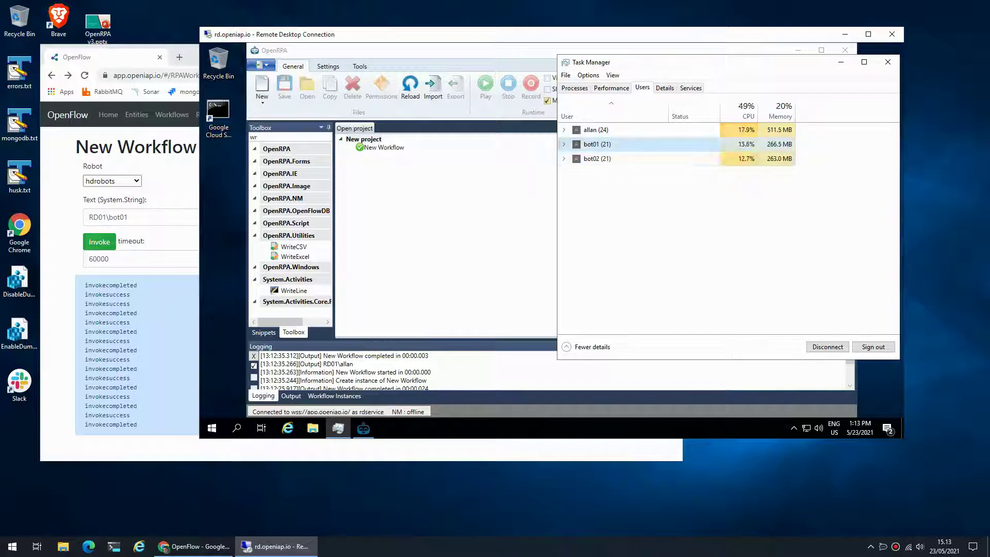
Launch Remote Desktop Connection (mstsc) from the Start menu search
key("super")
type("rd")
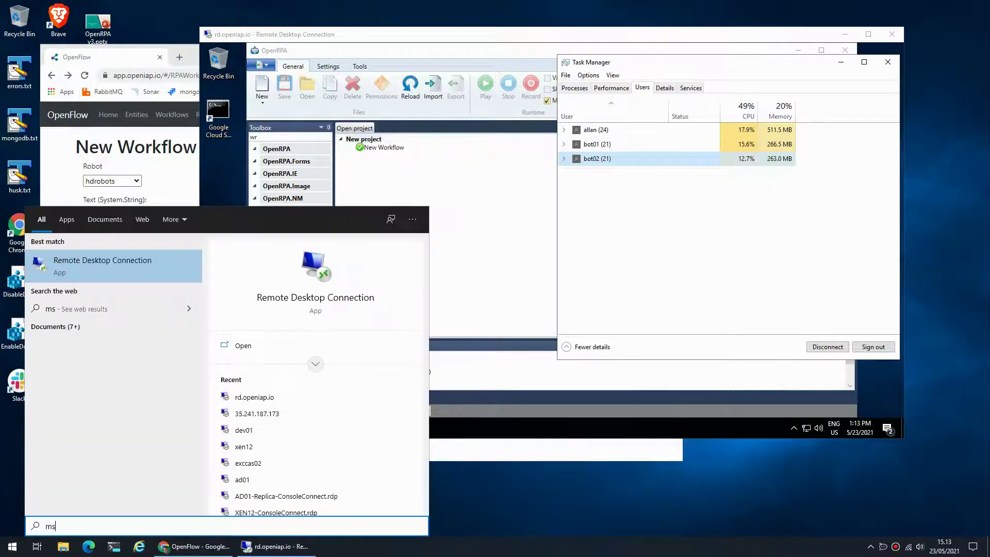
key("BackSpace")
key("BackSpace")
type("mstsc")
key("Return")
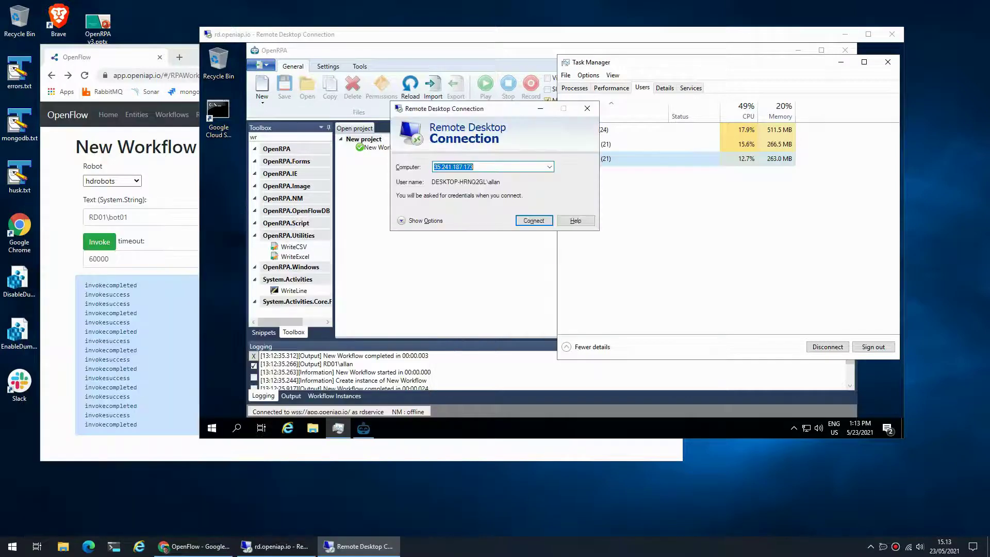
Connect to rd.openiap.io as a different account, bot01, with the robot's password
key("Down")
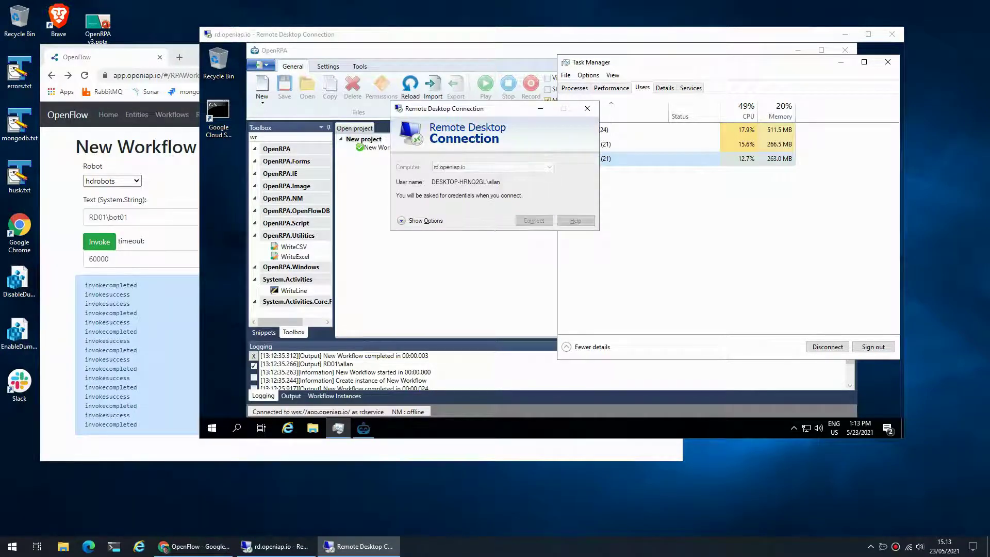
key("Return")
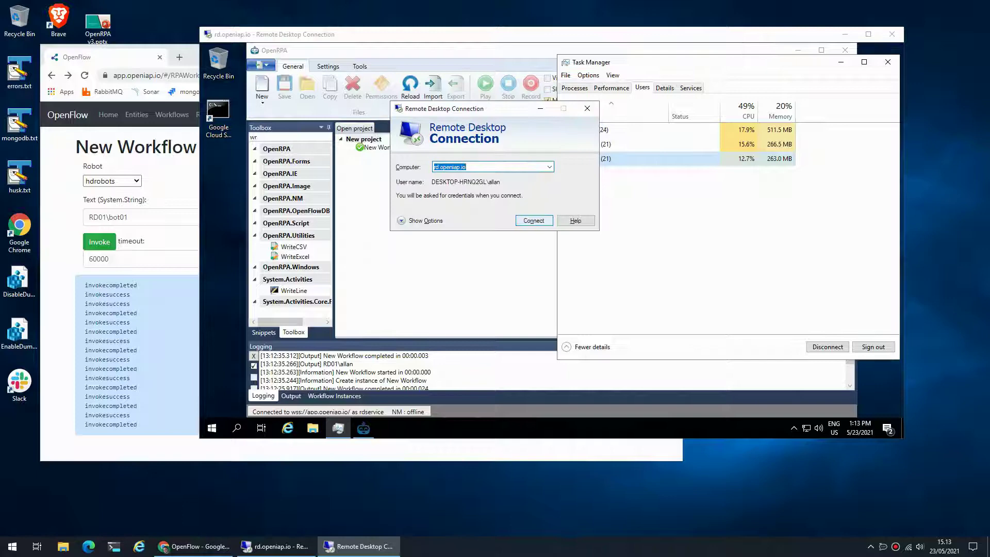
key("Down")
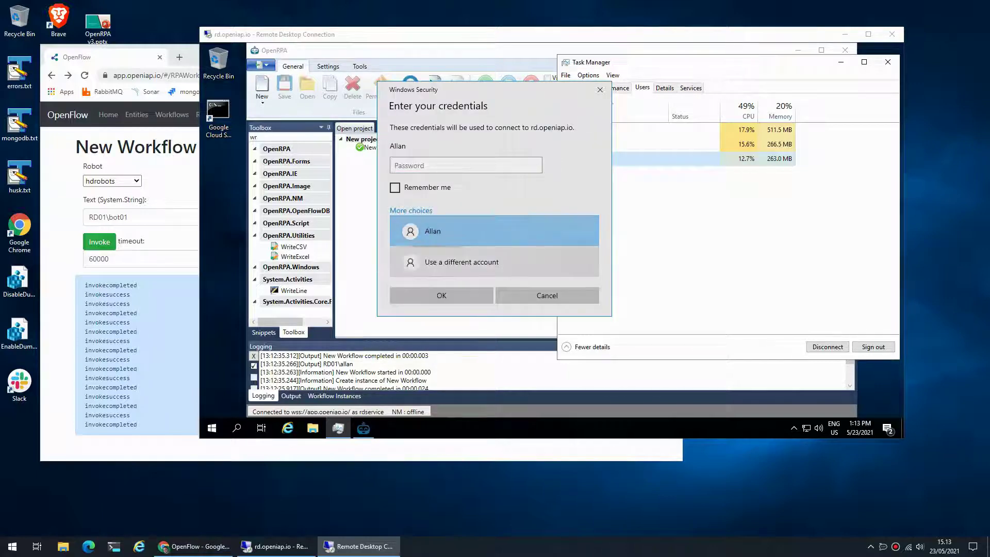
type("bot01")
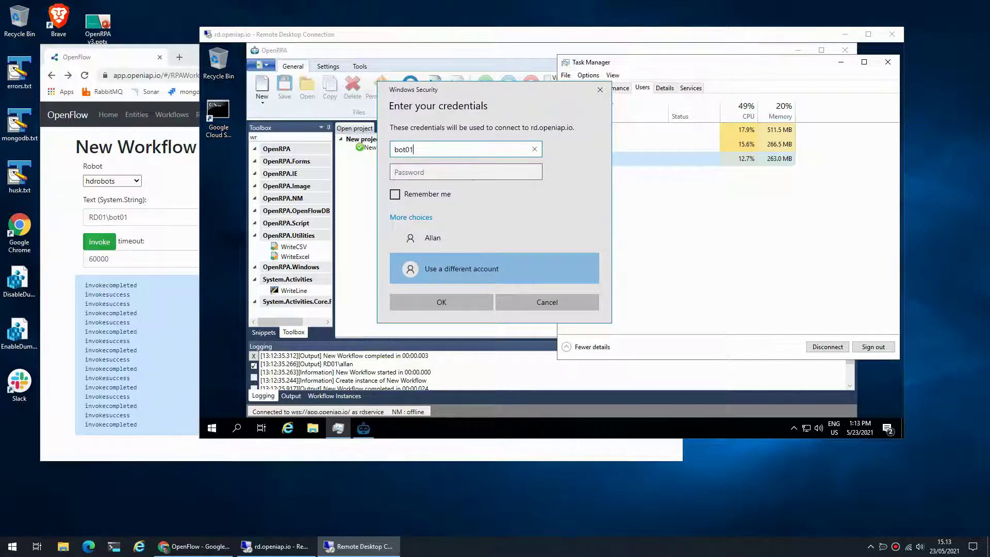
key("Tab")
type("**********")
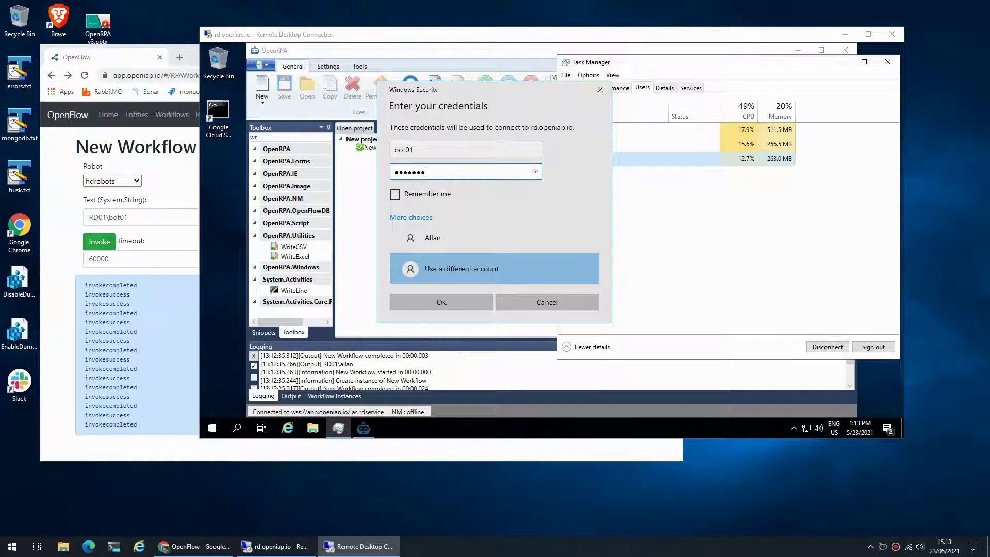
key("Return")
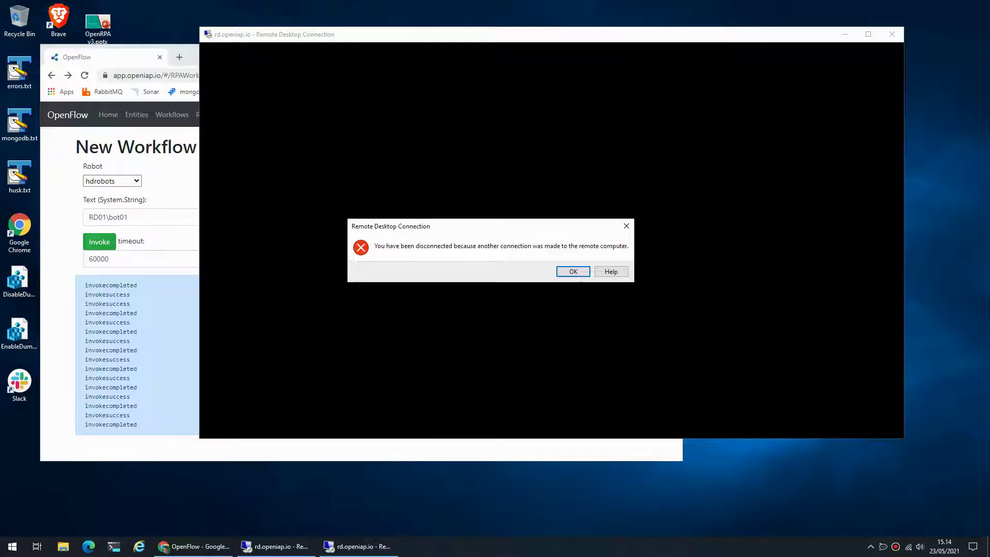
Dismiss the disconnection notice and return to the original rd.openiap.io session window
key("Return")
key("alt+Tab")
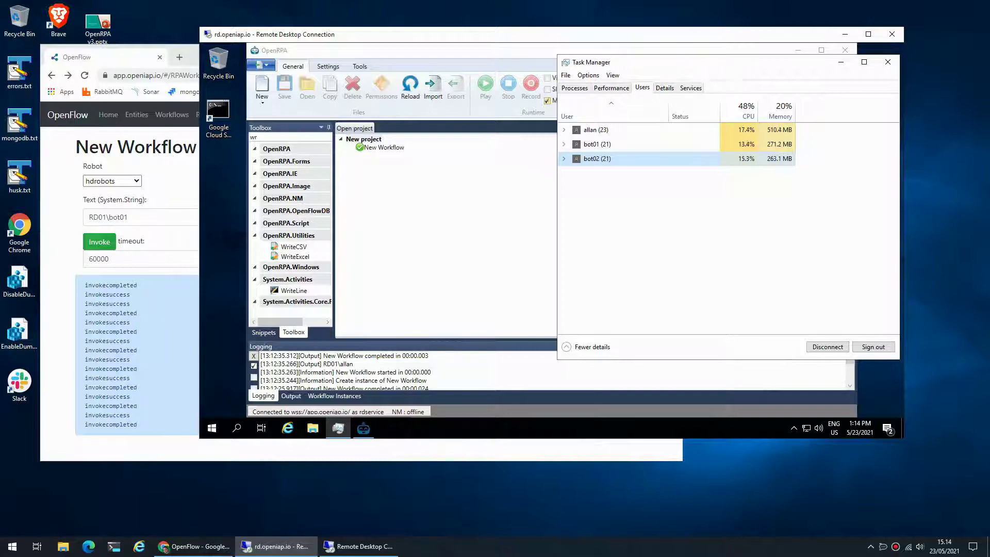
Open Admin > HD Robots in OpenFlow, then return to the Remote Desktop window
left_click(193, 546)
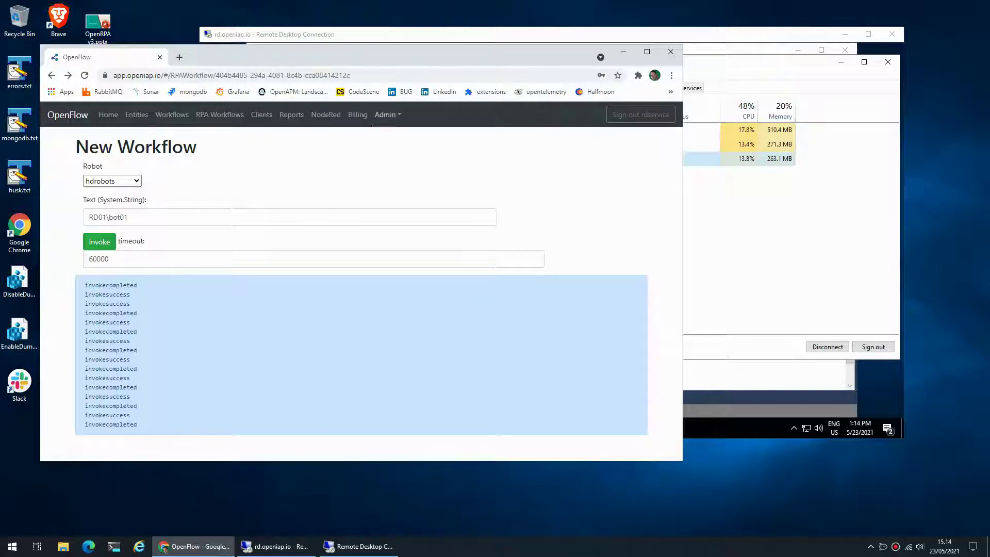
left_click(388, 115)
left_click(400, 222)
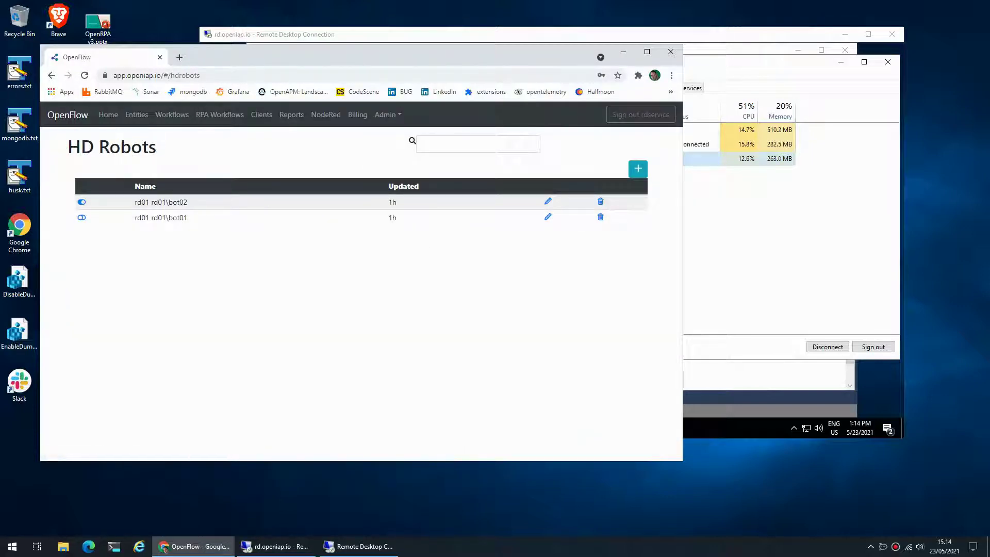
key("alt+Tab")
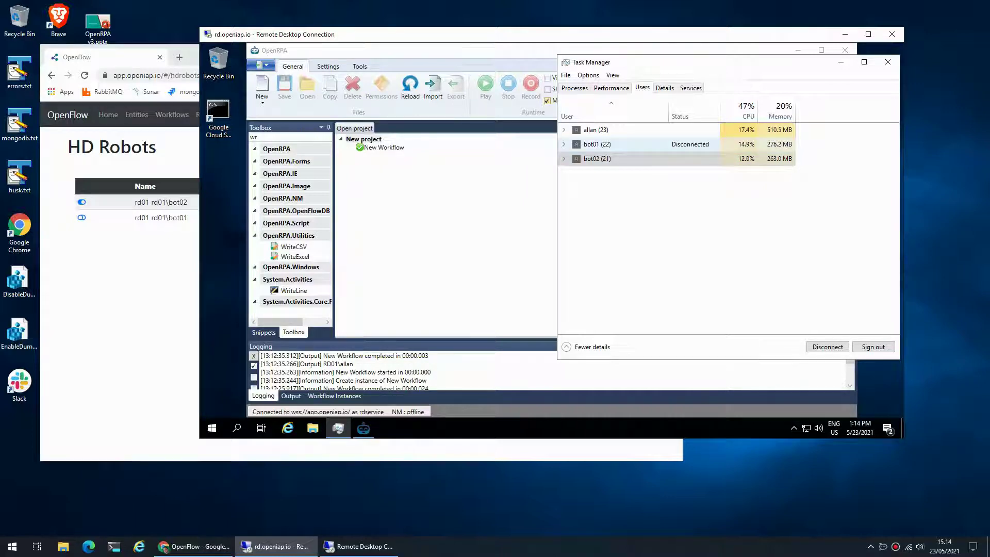
Reconnect the saved bot01 connection to rd.openiap.io with its password, then bring OpenFlow forward
left_click(358, 546)
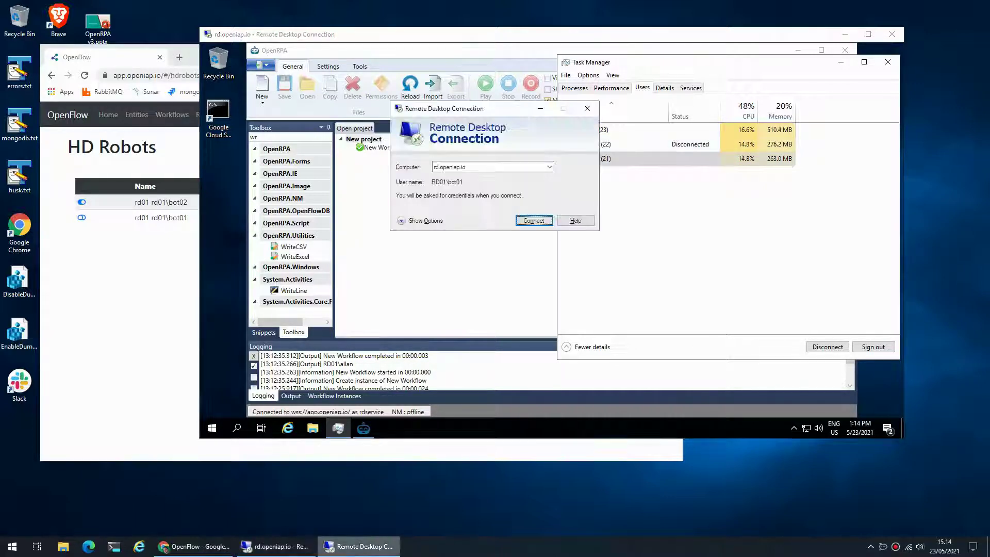
key("Return")
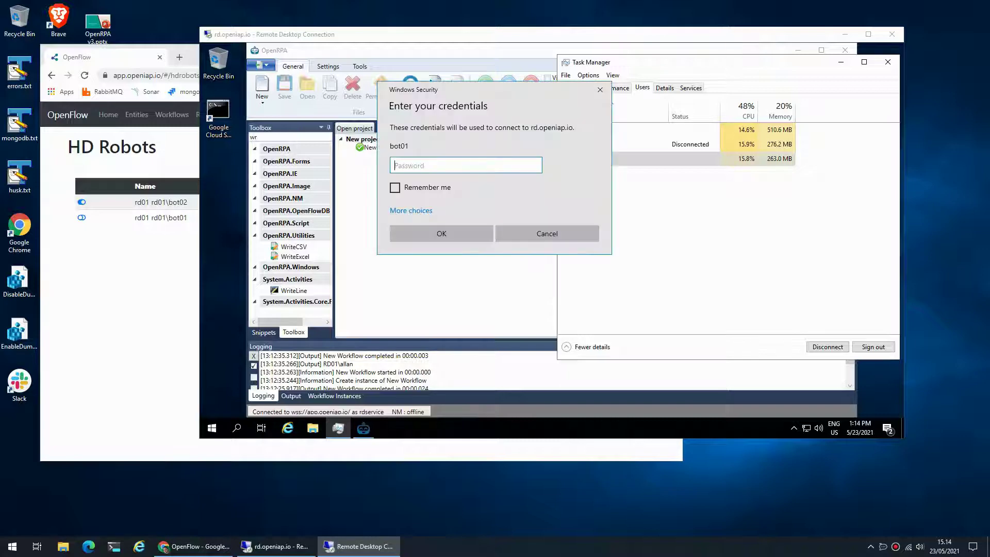
type("••••••••••")
key("Return")
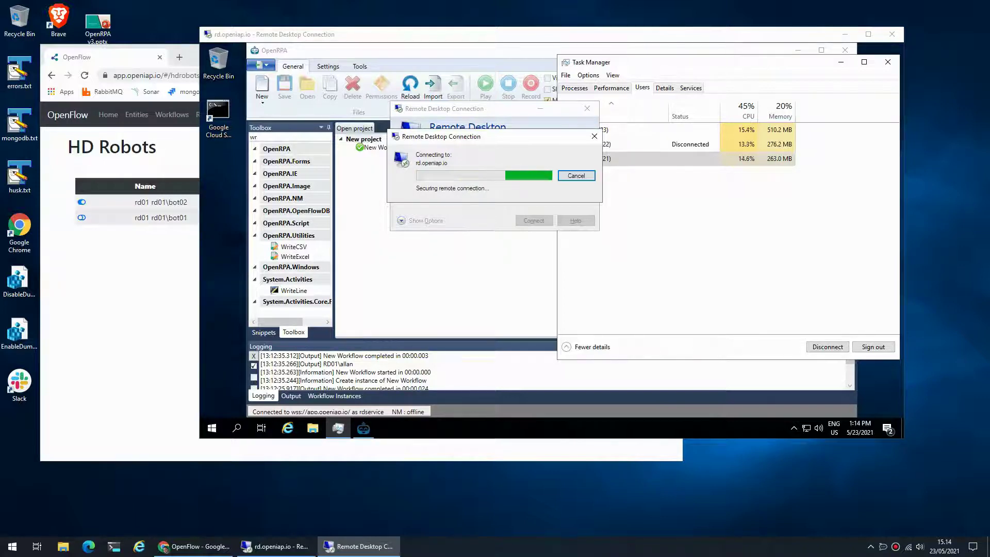
key("alt+Tab")
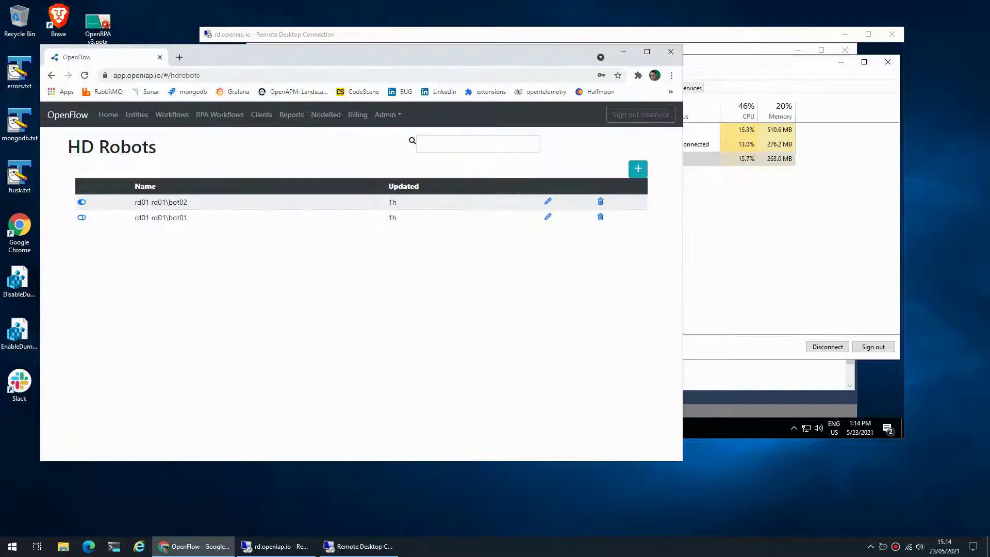
Switch to the bot01 remote session and let OpenRPA start and connect
key("alt+Tab")
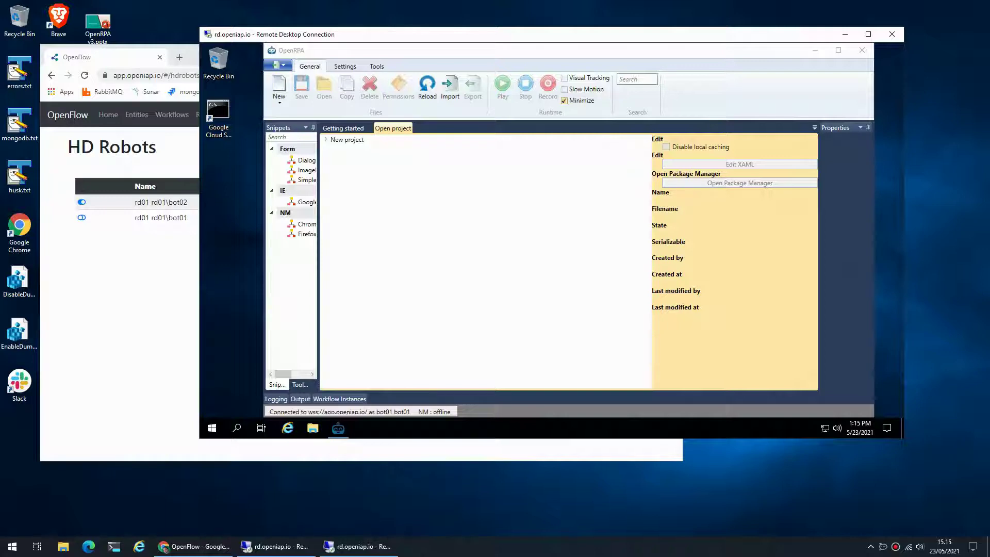
Google 'remotely github' in a new tab and open the first result
key("alt+Tab")
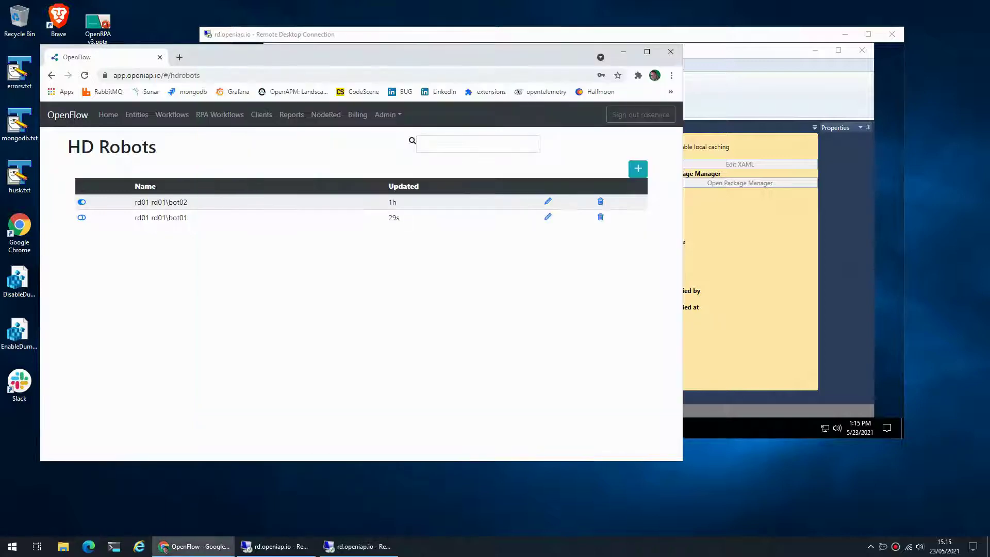
left_click(180, 57)
type("g")
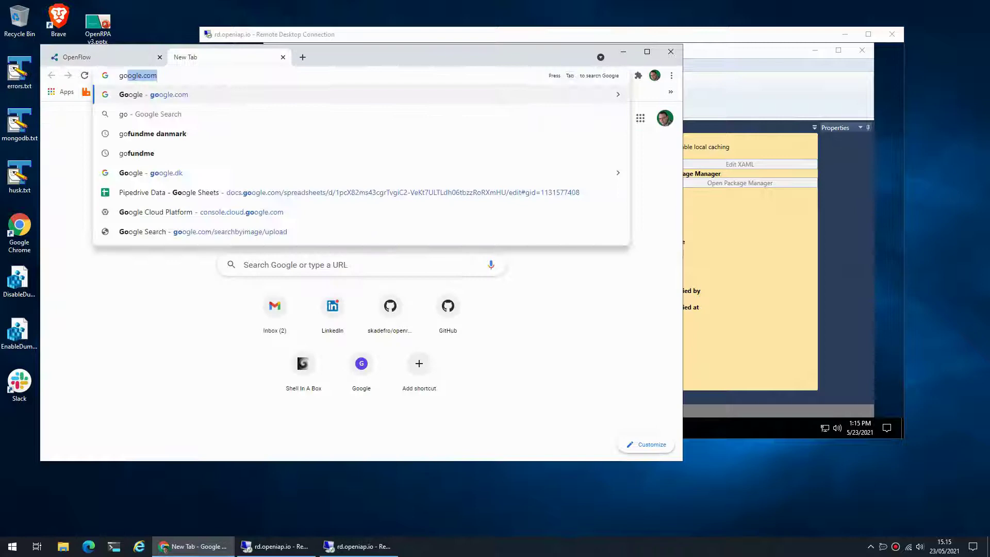
type("oo")
key("Return")
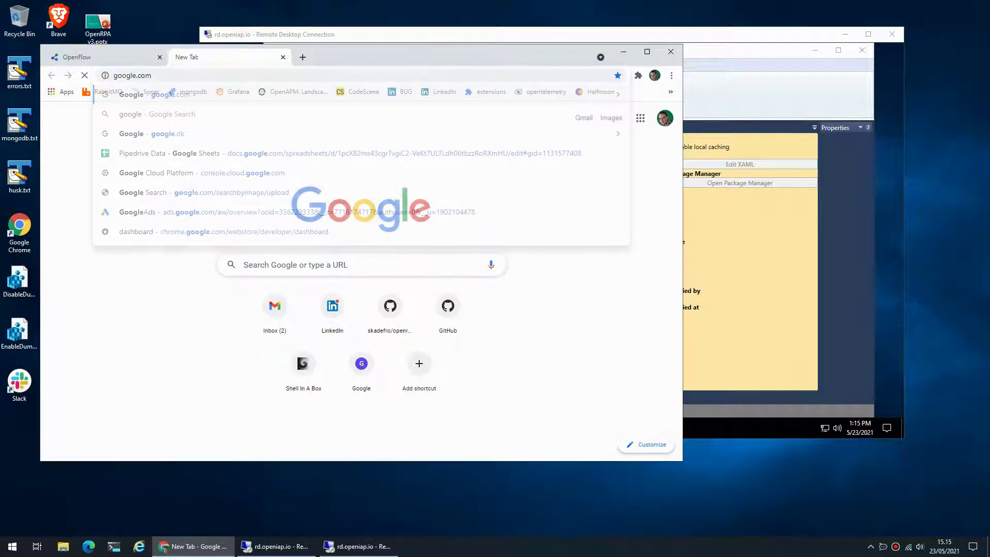
type("remo")
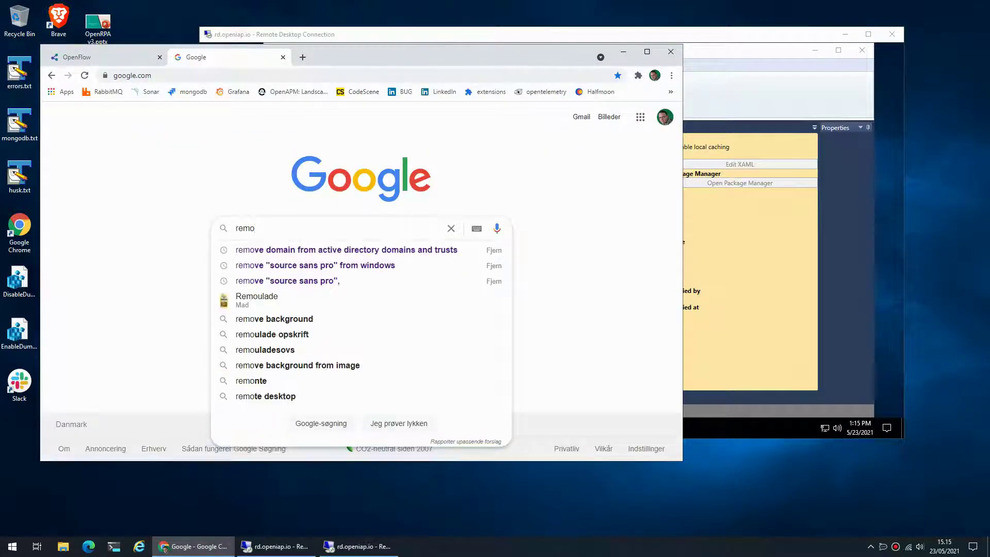
type("tely github")
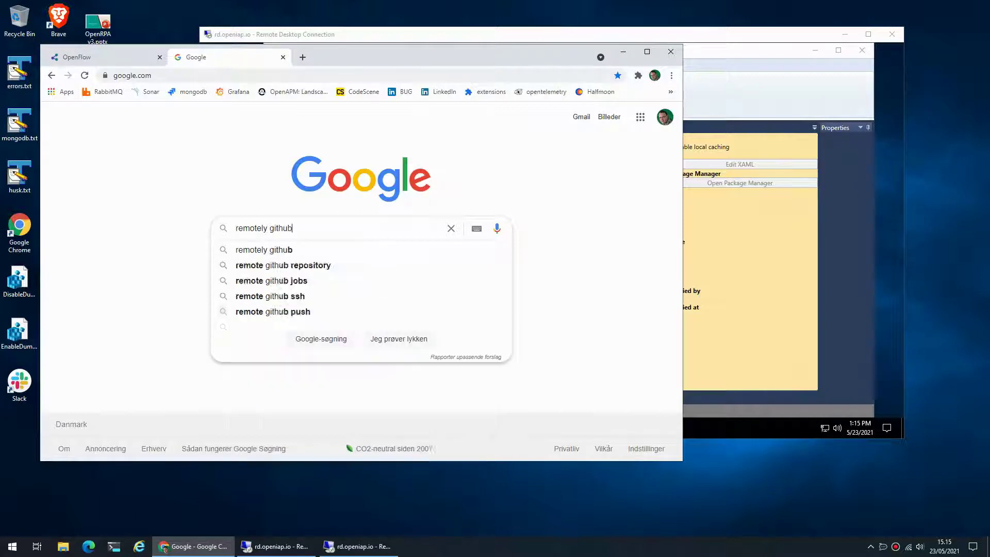
key("Return")
left_click(274, 214)
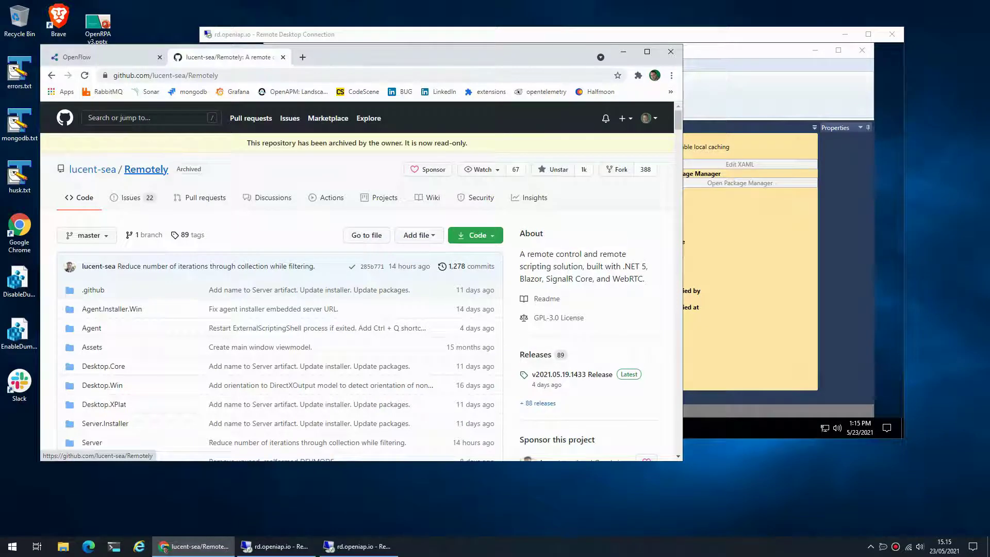
Go back to the results, open lucent-sea/Remotely, and scroll through its folders
scroll(258, 361, "down", 1)
scroll(257, 361, "up", 1)
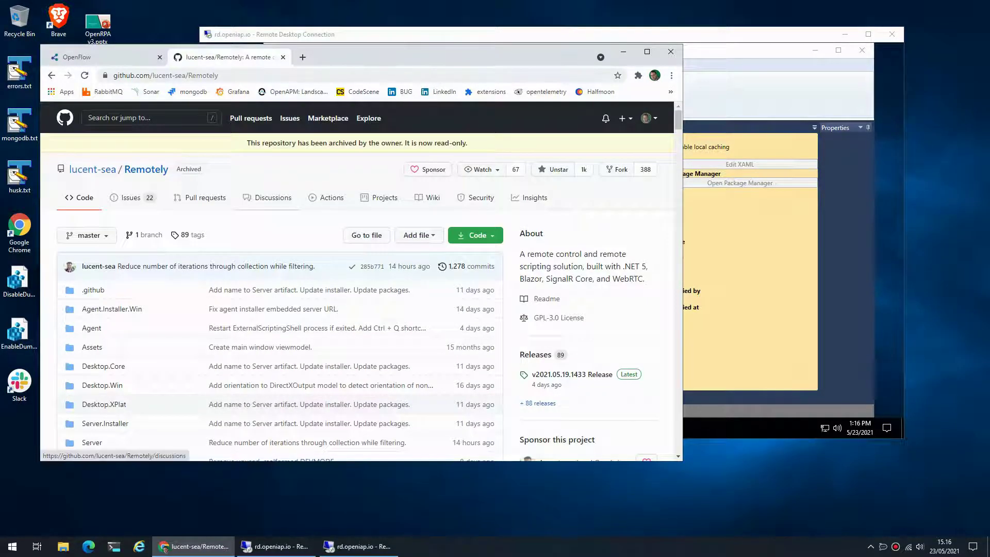
right_click(301, 173)
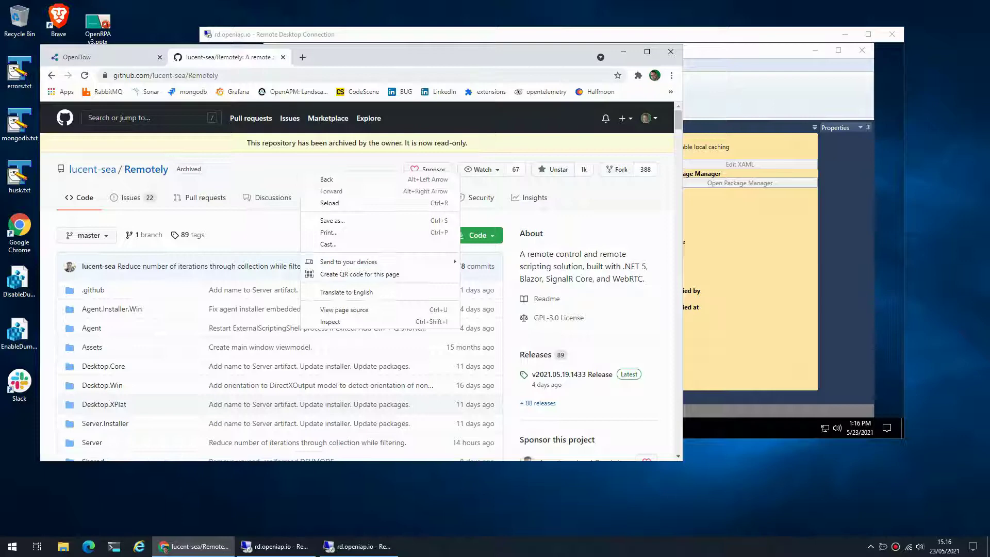
left_click(326, 179)
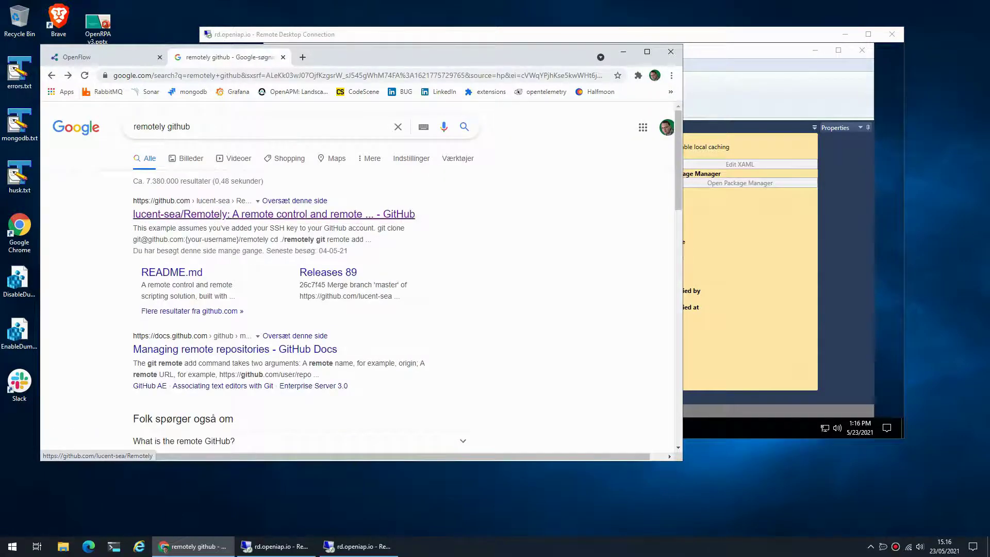
left_click(170, 215)
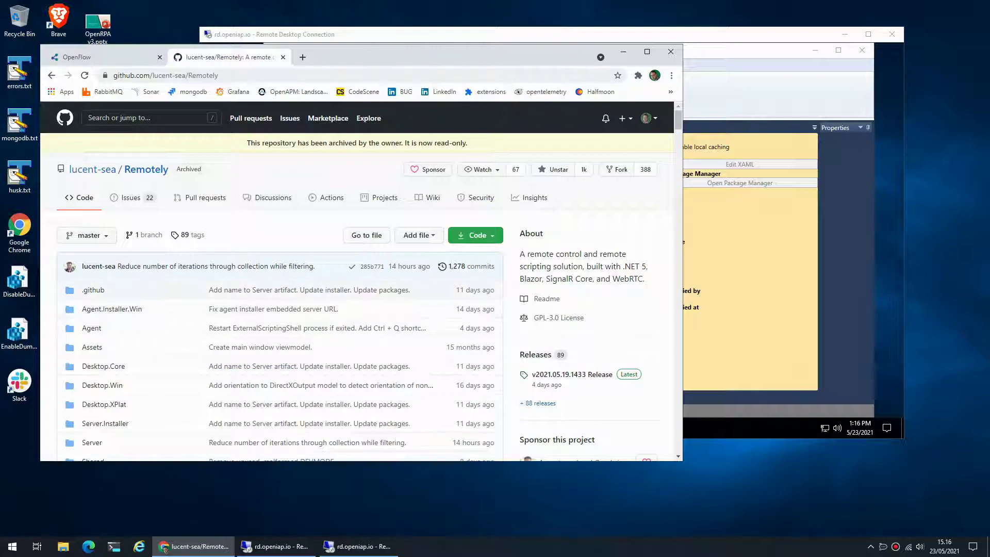
scroll(279, 155, "down", 3)
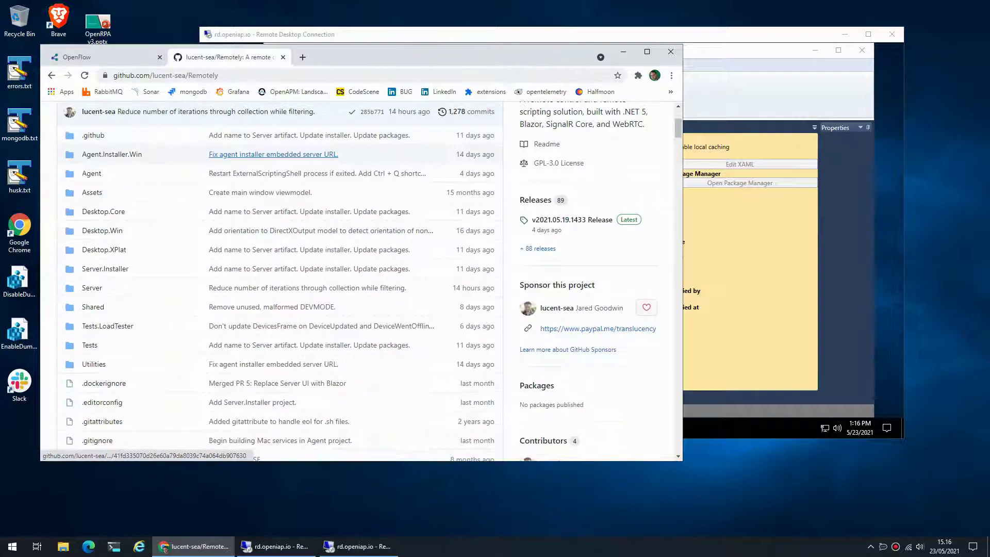
scroll(273, 154, "down", 4)
scroll(273, 154, "up", 7)
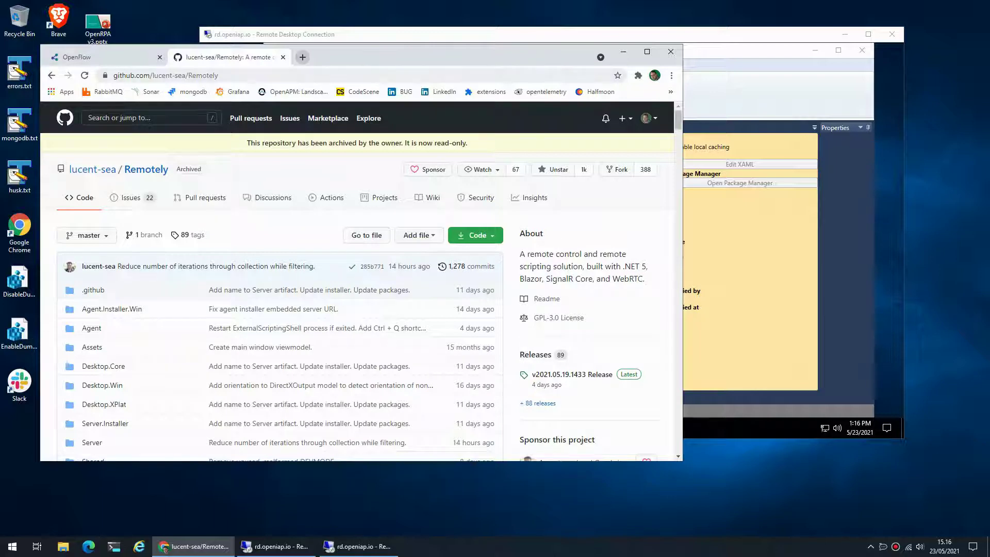
key("ctrl+t")
type("reot")
key("BackSpace")
key("BackSpace")
type("motely.openiap.io")
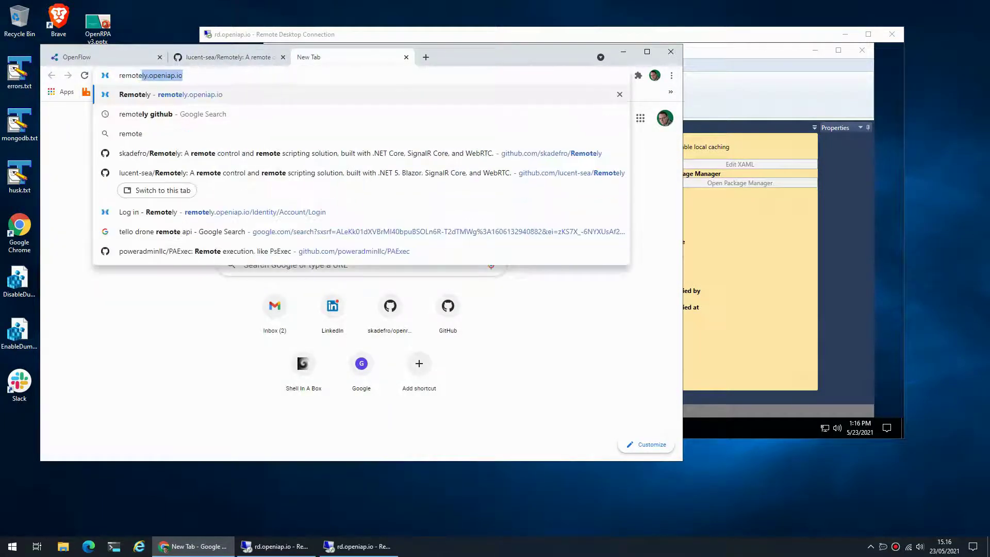
key("Right")
key("Return")
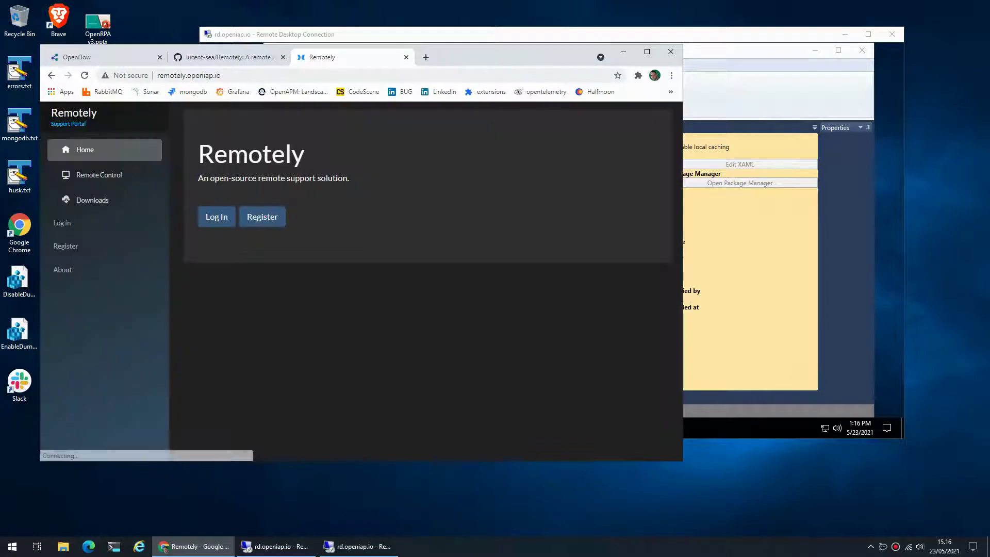
type("https://")
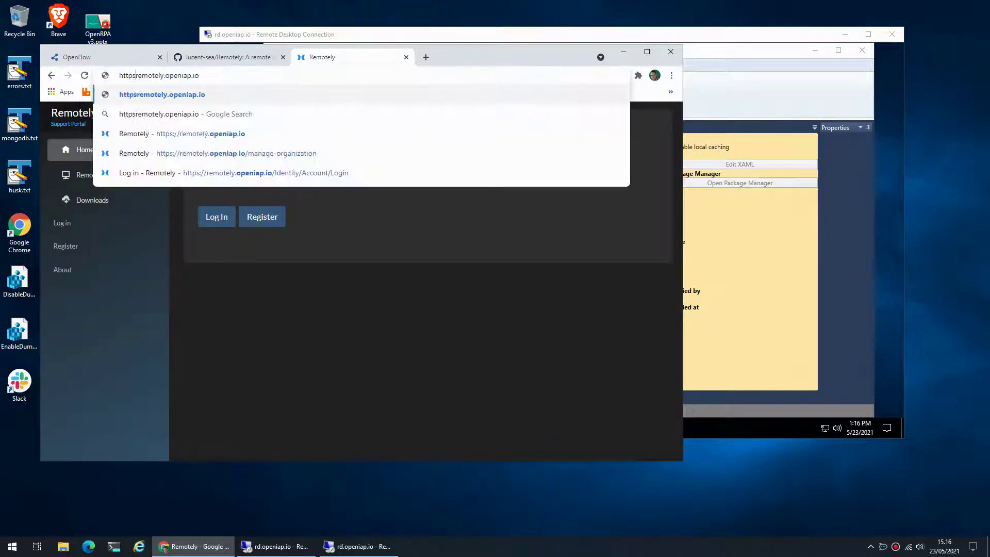
key("Return")
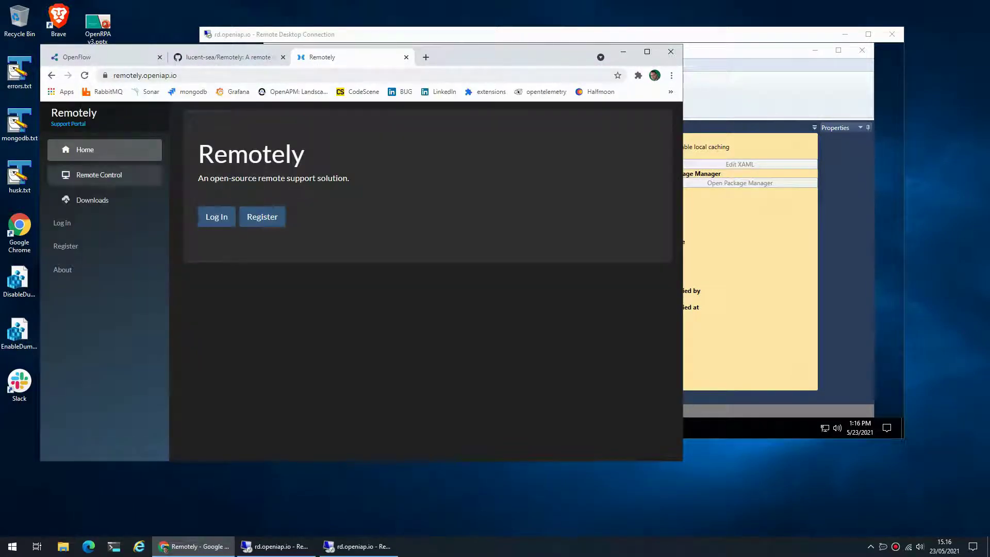
left_click(217, 217)
key("Return")
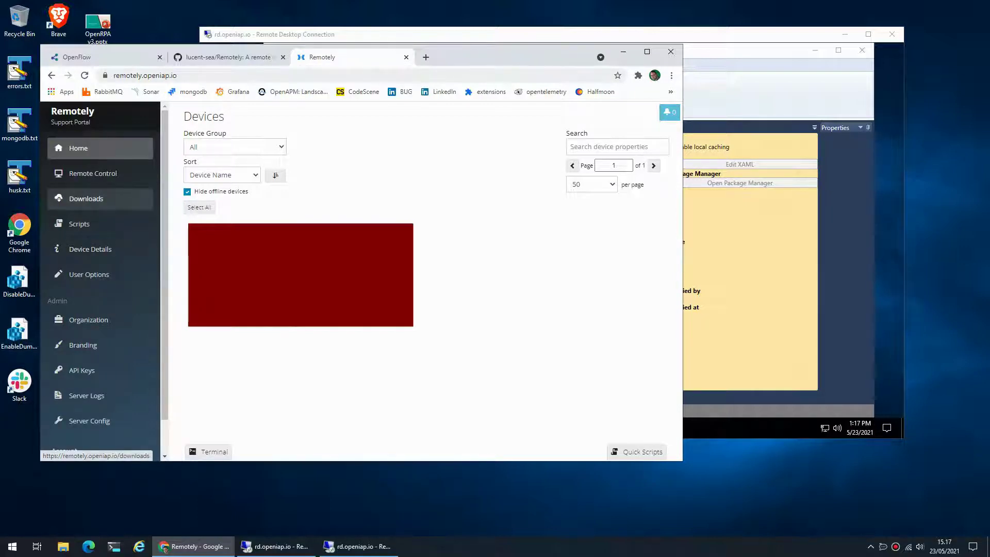
Go to Downloads and highlight the Resident Agents installers heading
left_click(88, 199)
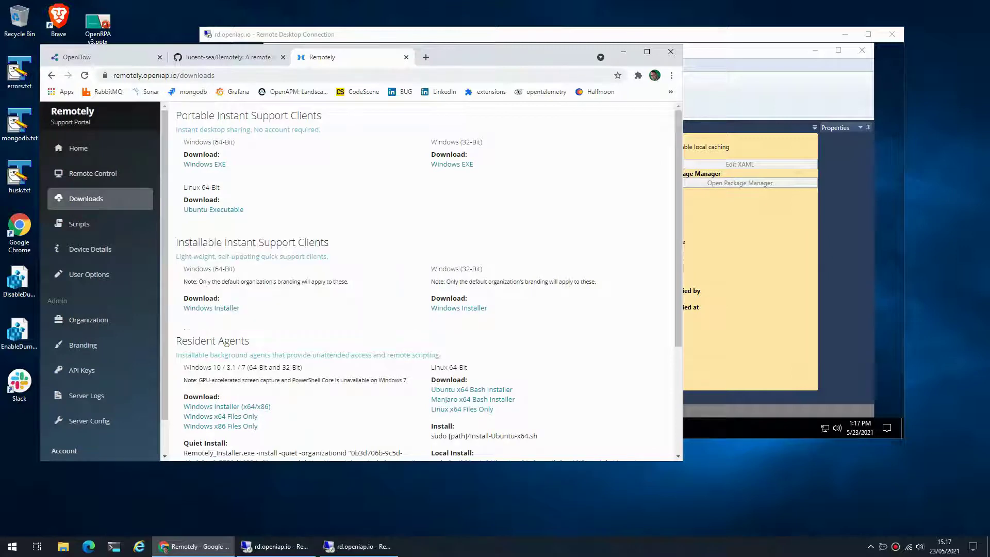
scroll(212, 206, "down", 2)
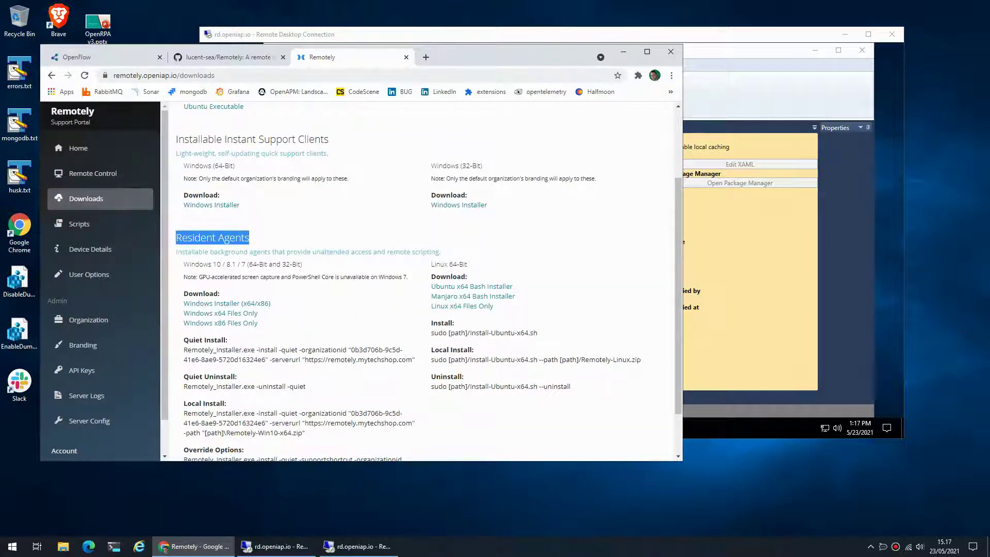
double_click(195, 238)
left_click(195, 237)
scroll(60, 379, "down", 1)
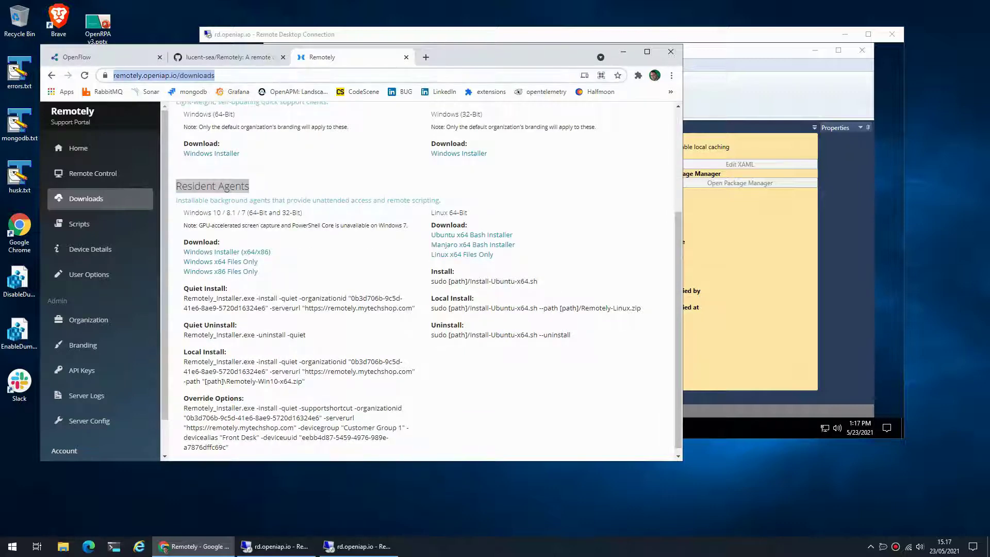
In bot01's Internet Explorer, drop the MSN tab and load remotely.openiap.io/downloads
key("alt+Tab")
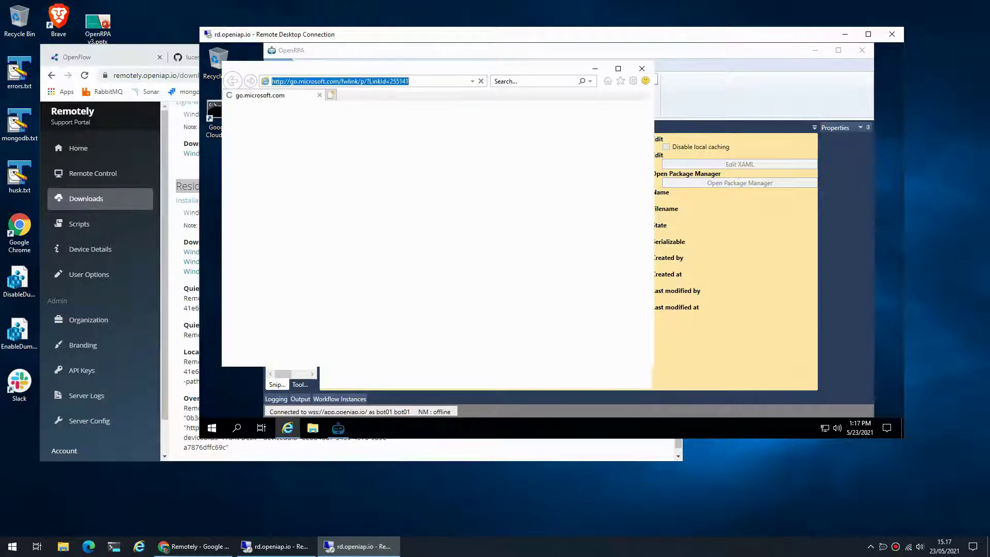
type("https://remotely.openiap.io/downloads")
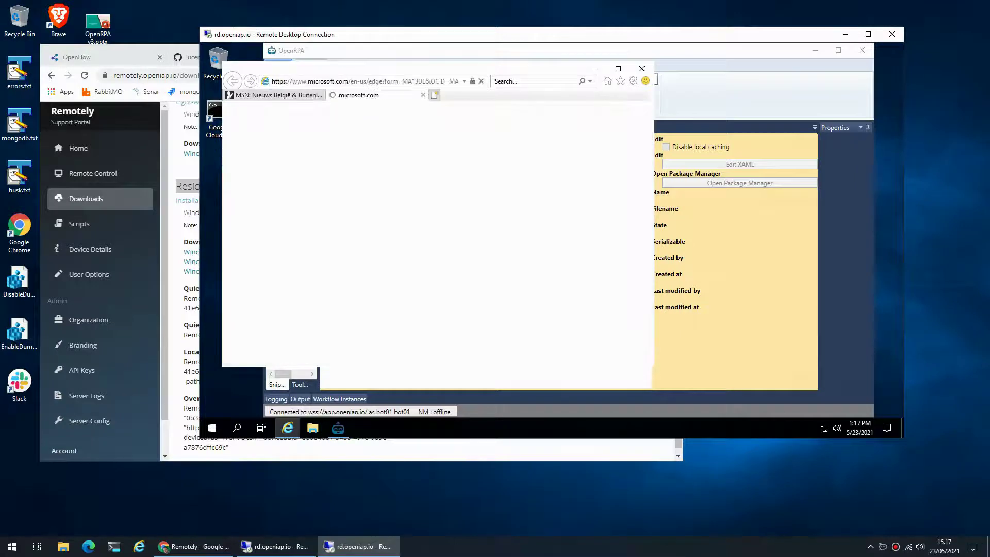
left_click(321, 95)
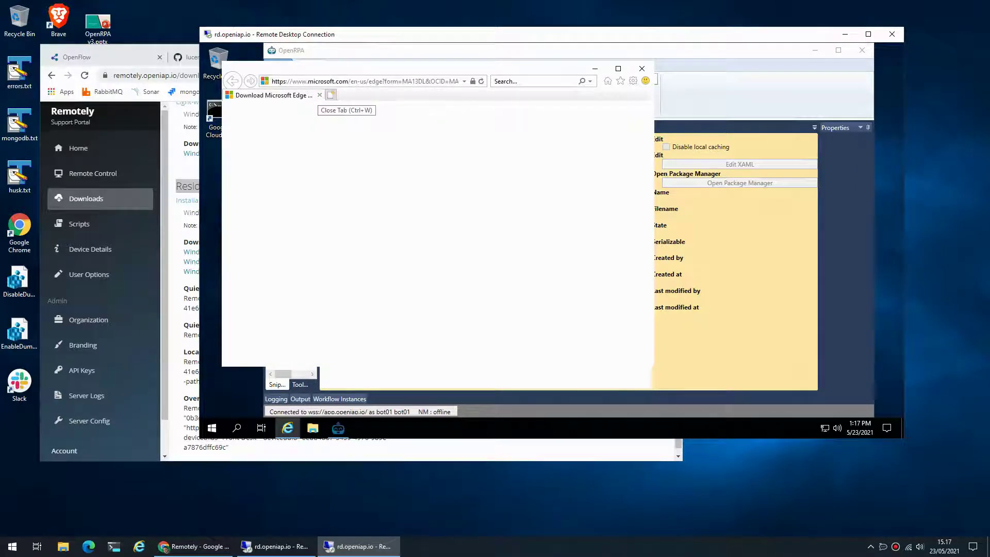
type("https://remotely.openiap.io/downloads")
key("Return")
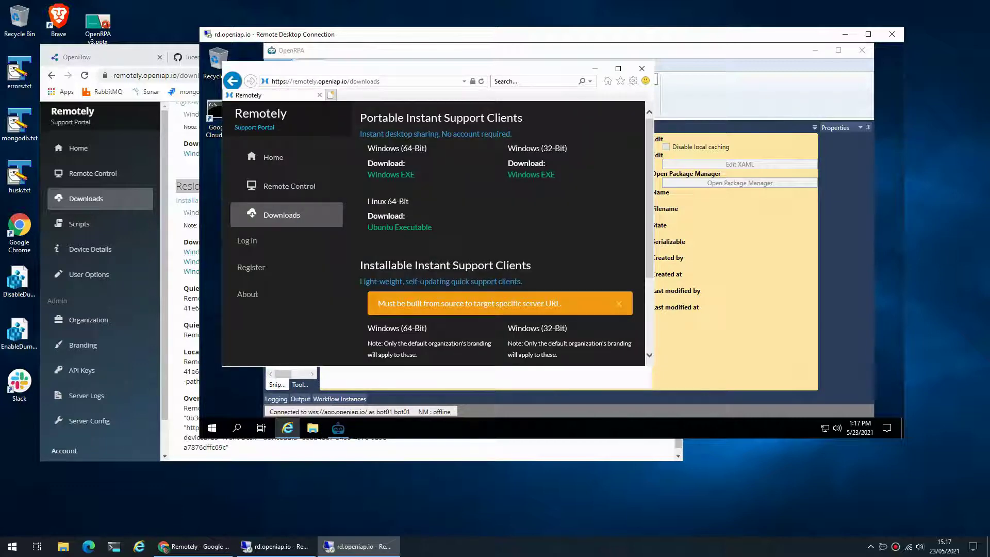
left_click_drag(654, 217, 769, 217)
scroll(490, 232, "down", 2)
scroll(490, 233, "up", 2)
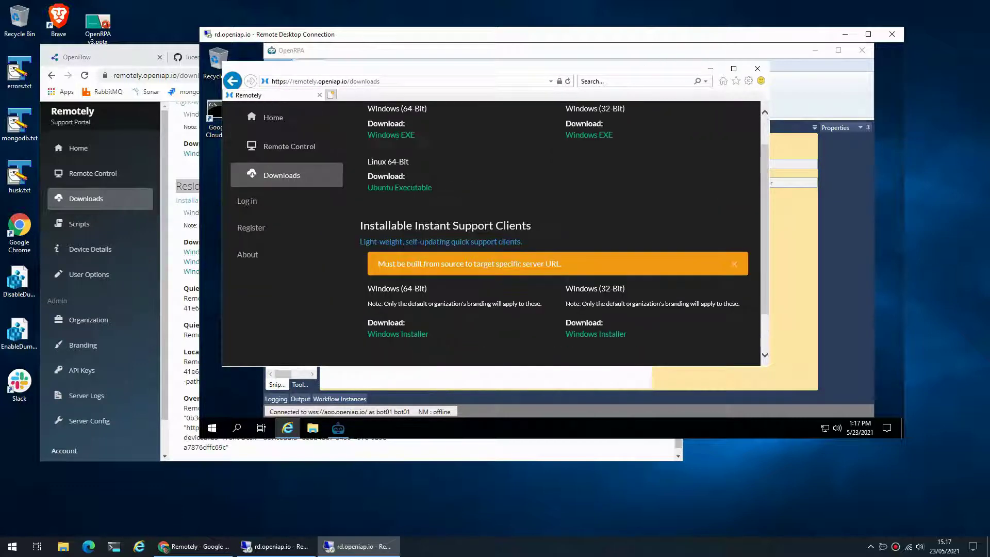
scroll(490, 232, "down", 2)
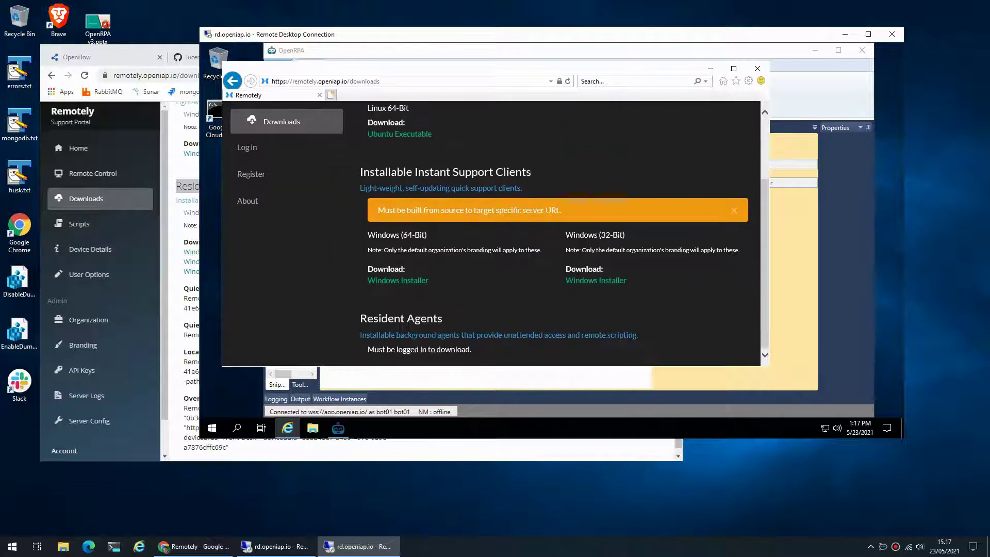
scroll(490, 232, "up", 2)
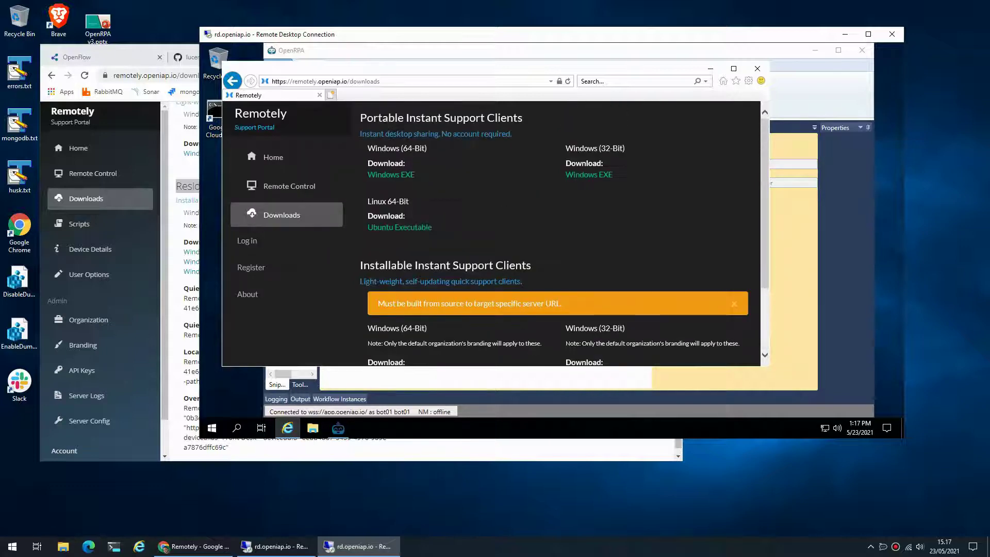
Log in to the Remotely portal with the account e-mail and password
left_click(247, 241)
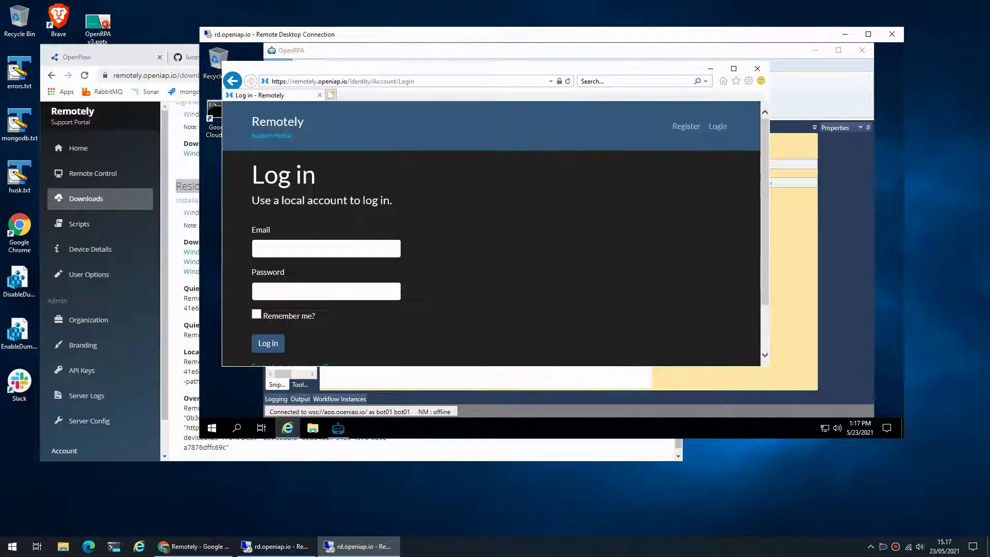
left_click(309, 249)
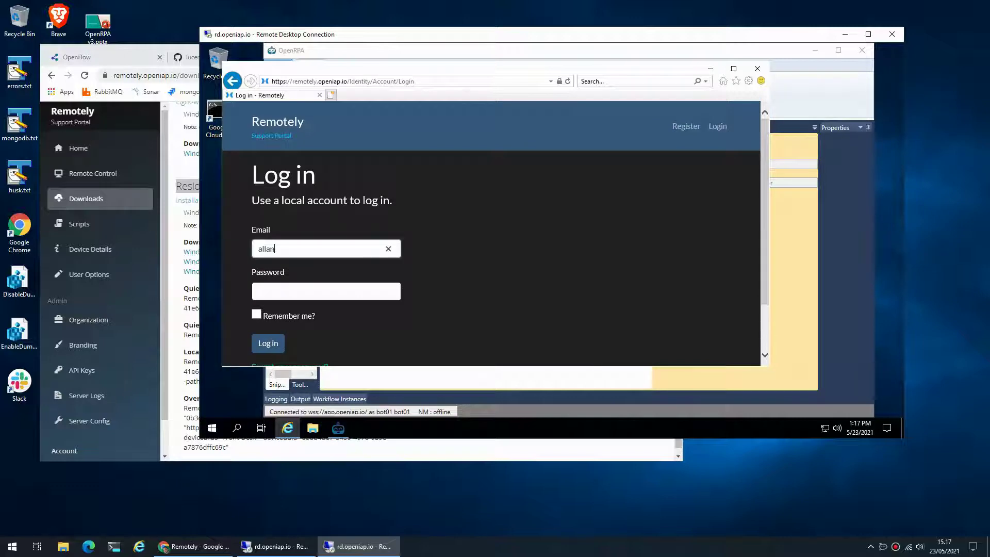
key("Tab")
type("•••")
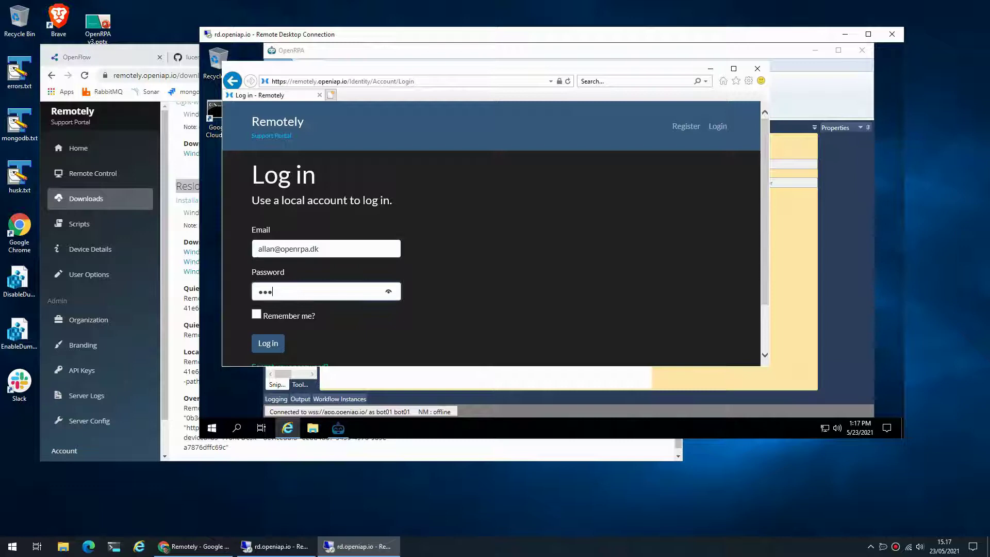
type("•••••••")
key("Return")
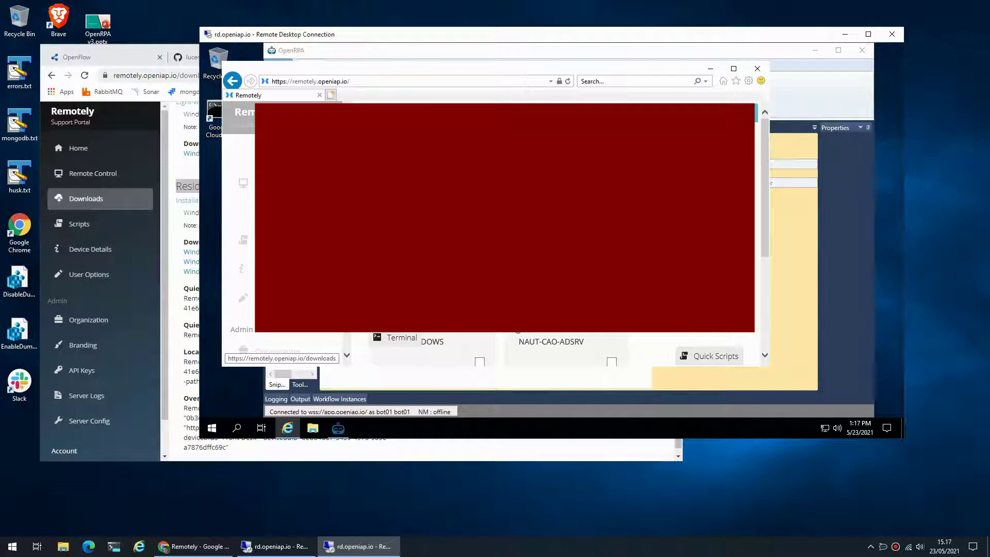
Download and save the Windows Installer (x64/x86) resident agent from the Downloads page
left_click(243, 212)
scroll(612, 241, "down", 10)
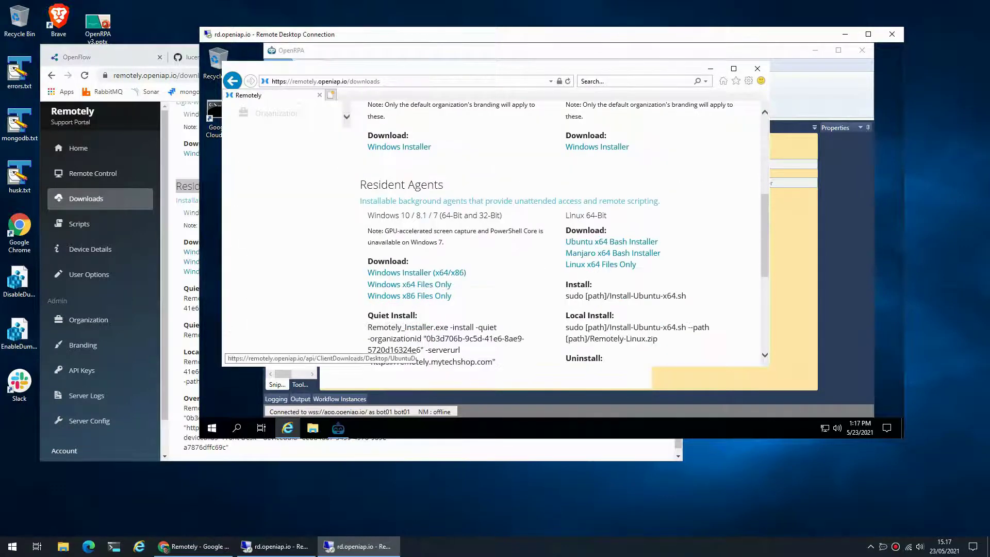
left_click(417, 273)
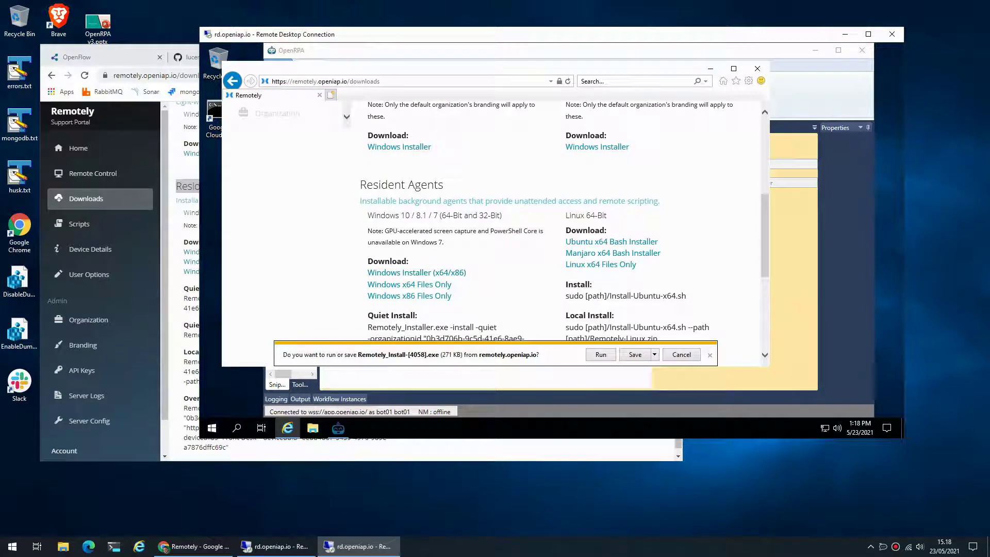
left_click(634, 354)
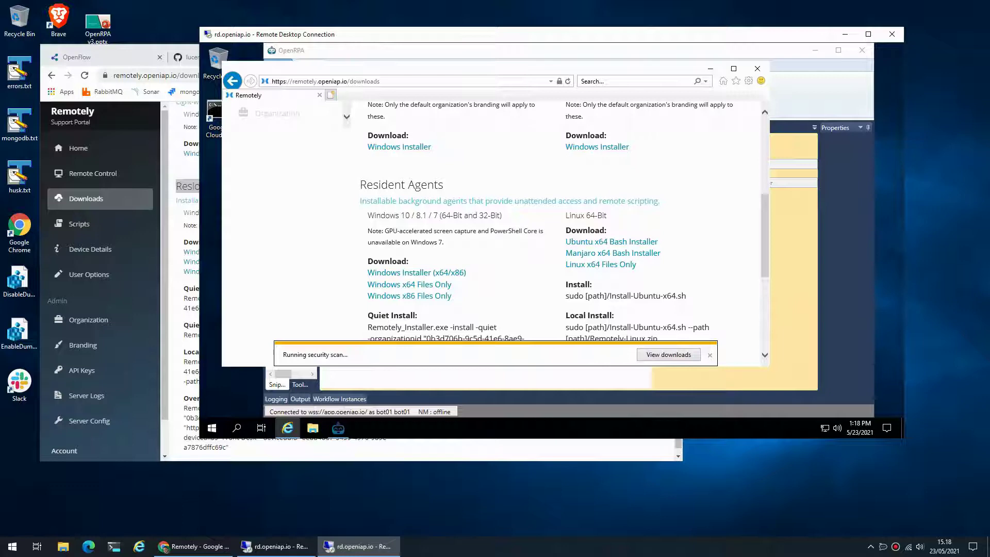
Select the Quiet Install command text, excluding the URL line
scroll(503, 222, "down", 2)
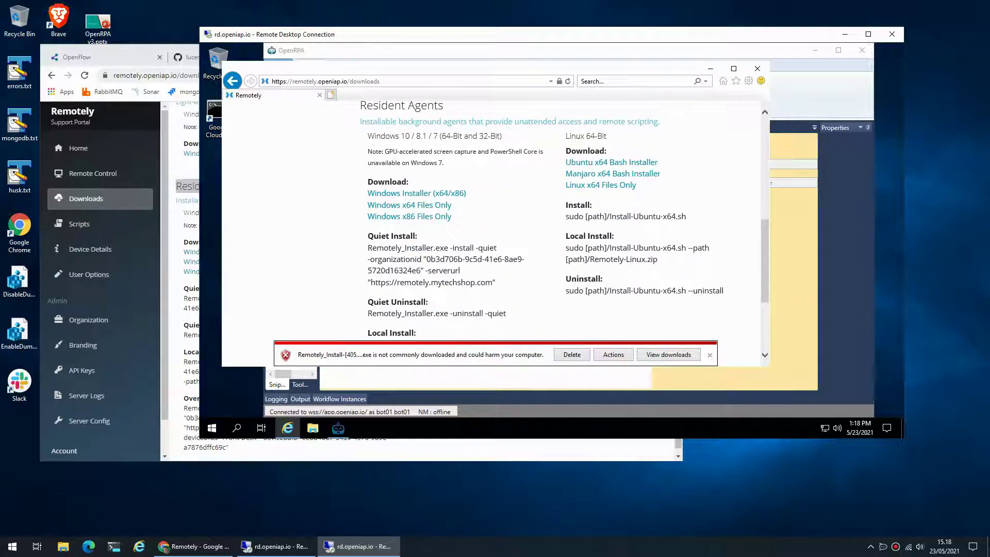
left_click_drag(368, 248, 496, 282)
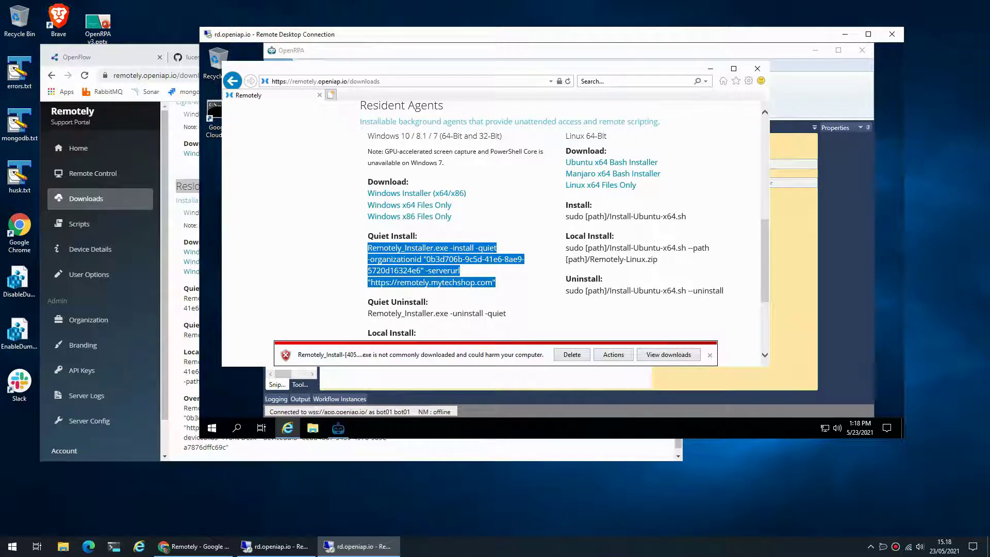
key("shift+Up")
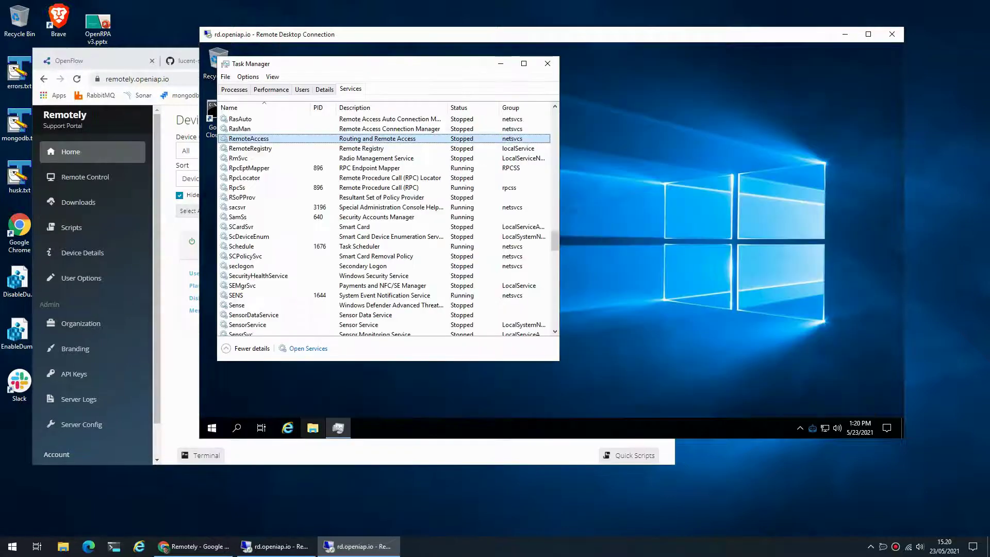
Run Remotely_Install from the Downloads folder and approve UAC with the administrator password
left_click(313, 427)
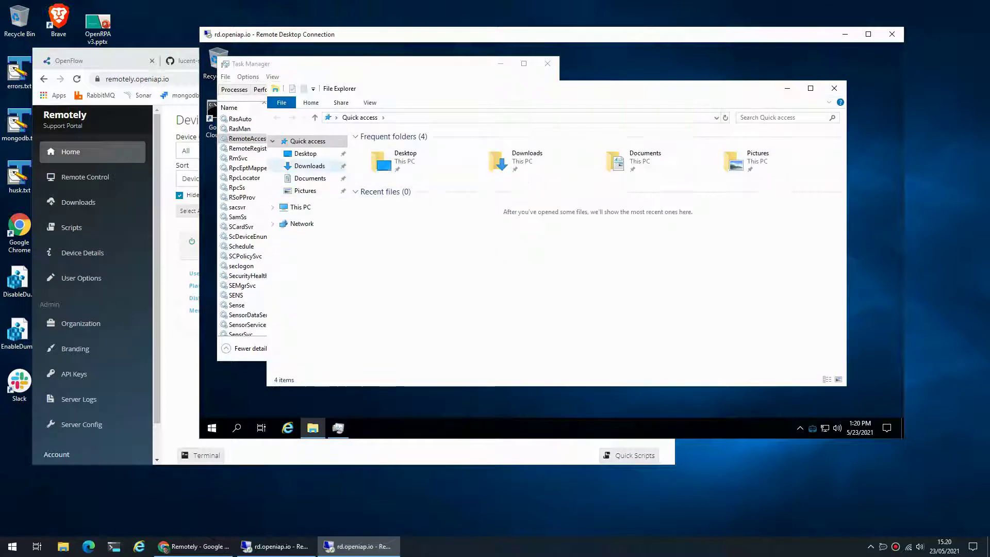
left_click(309, 165)
double_click(401, 148)
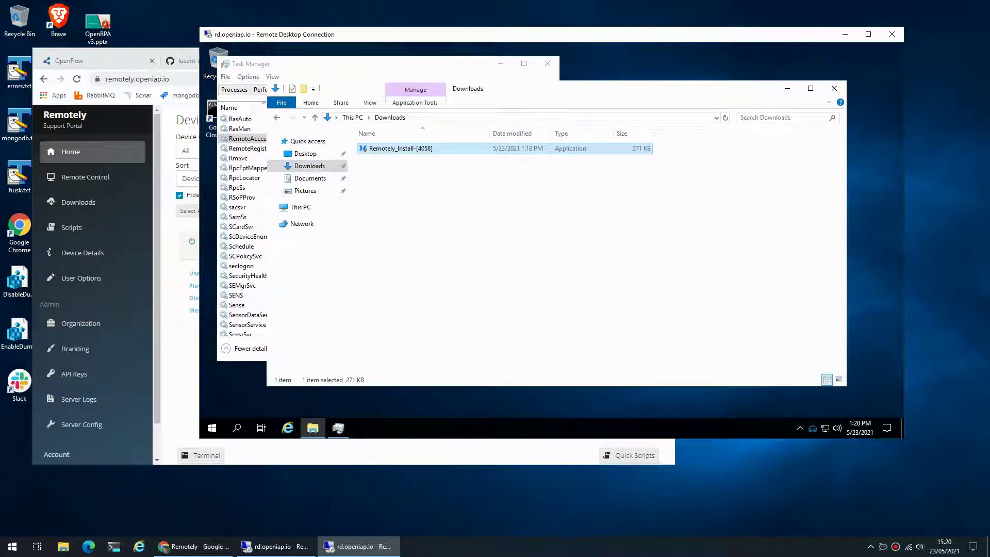
type("**********")
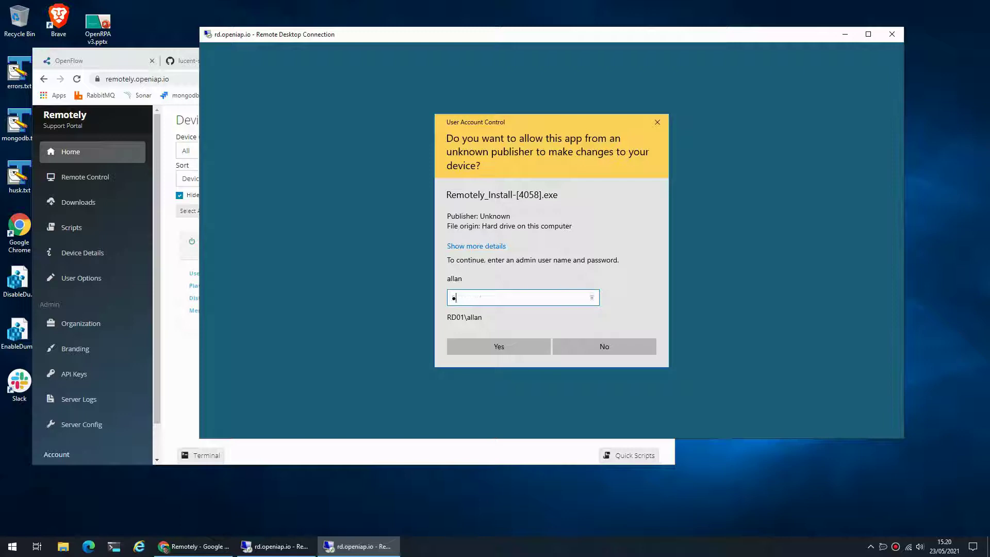
key("Return")
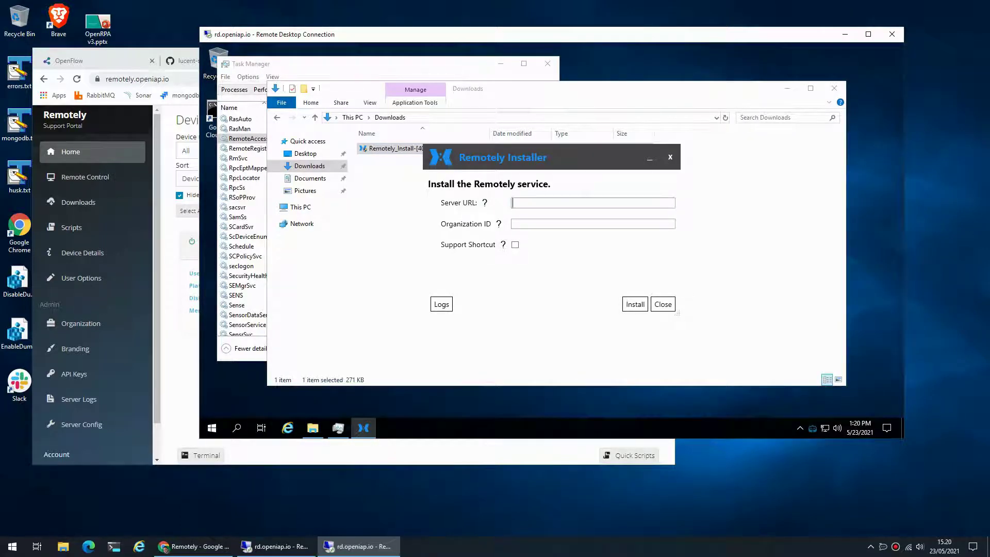
key("alt+Tab")
key("ctrl+l")
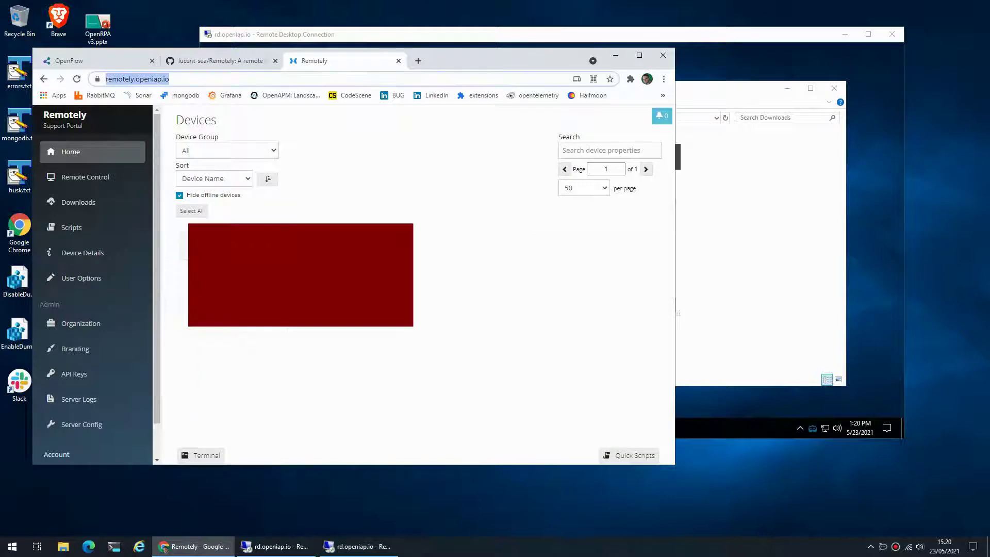
key("alt+Tab")
type("https://remotely.openiap.io/")
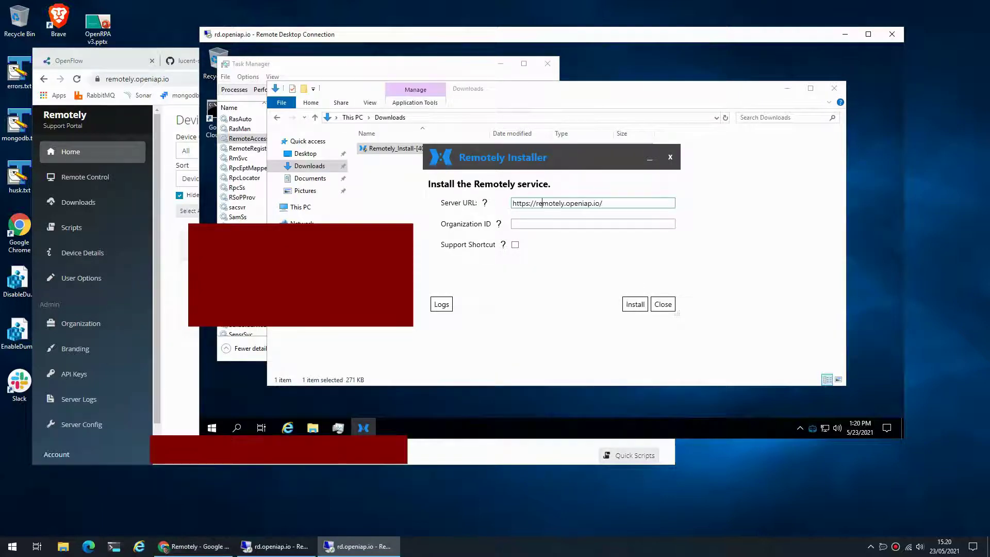
Paste the Organization ID from Manage Organization into the installer and install the service
key("alt+Tab")
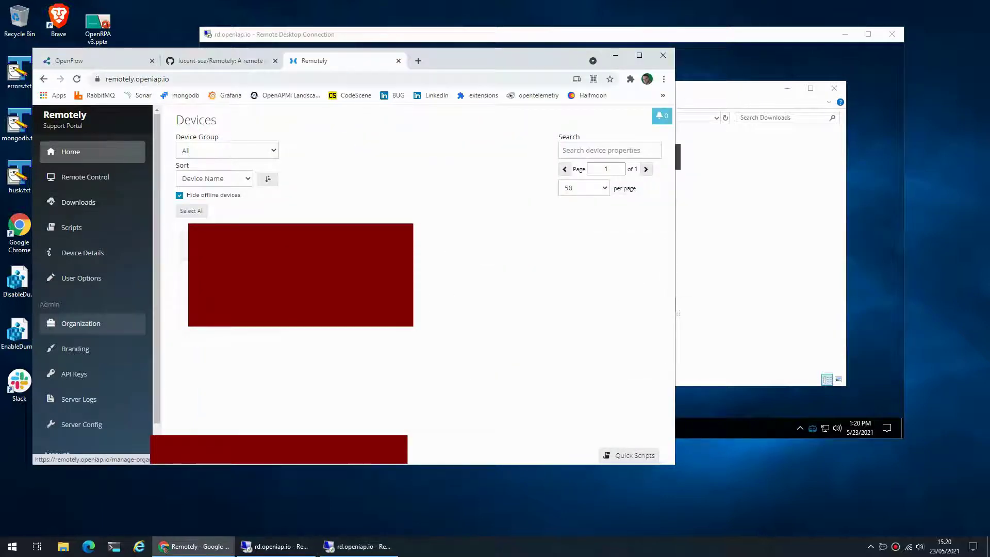
left_click(81, 323)
triple_click(245, 153)
key("ctrl+c")
key("alt+Tab")
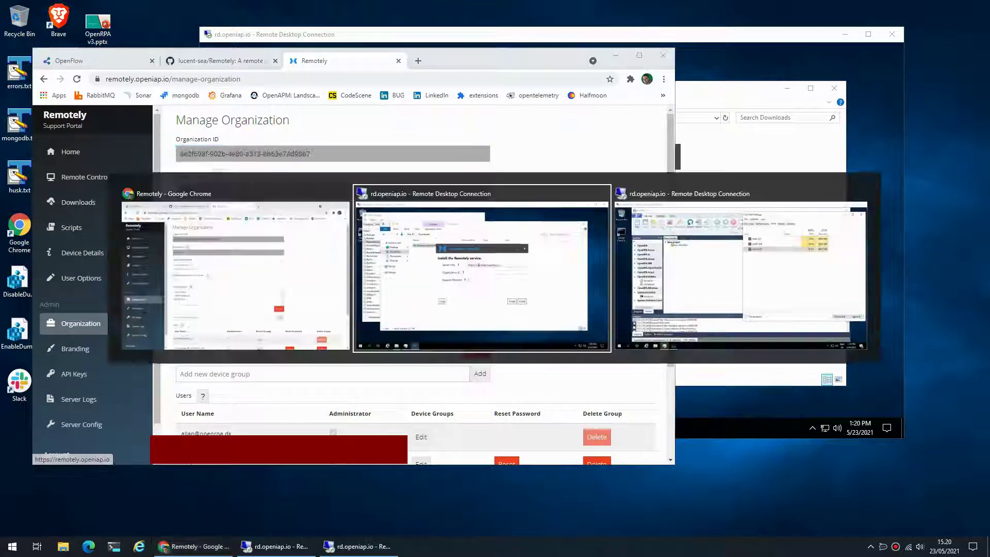
key("ctrl+v")
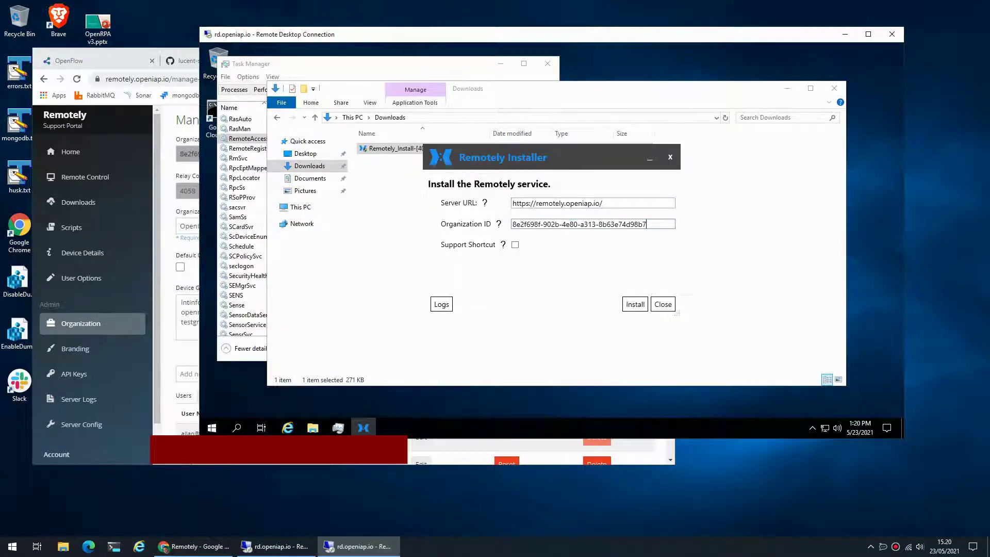
left_click(635, 303)
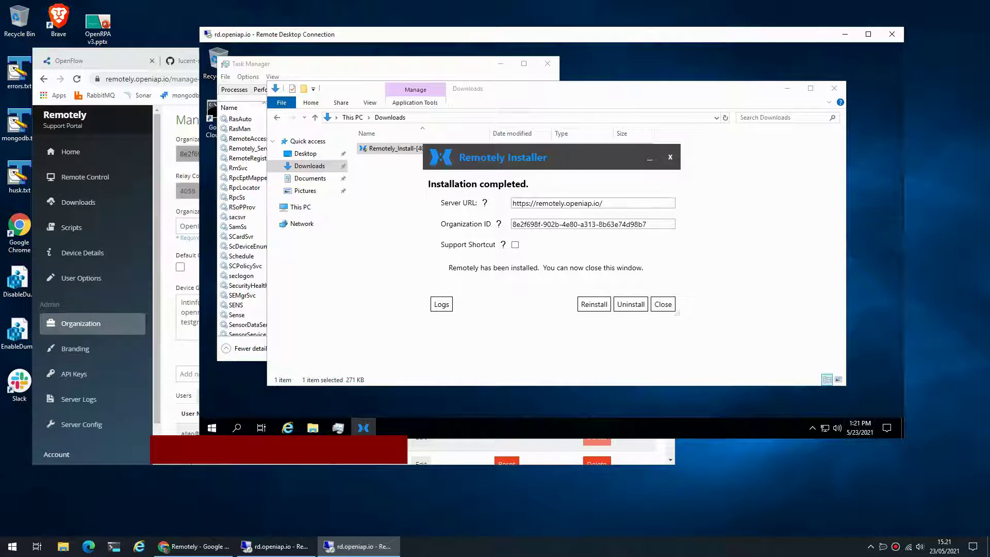
Verify Remotely_Service is Running in Task Manager's Services, then close it and show the Remotely Home page
left_click(248, 158)
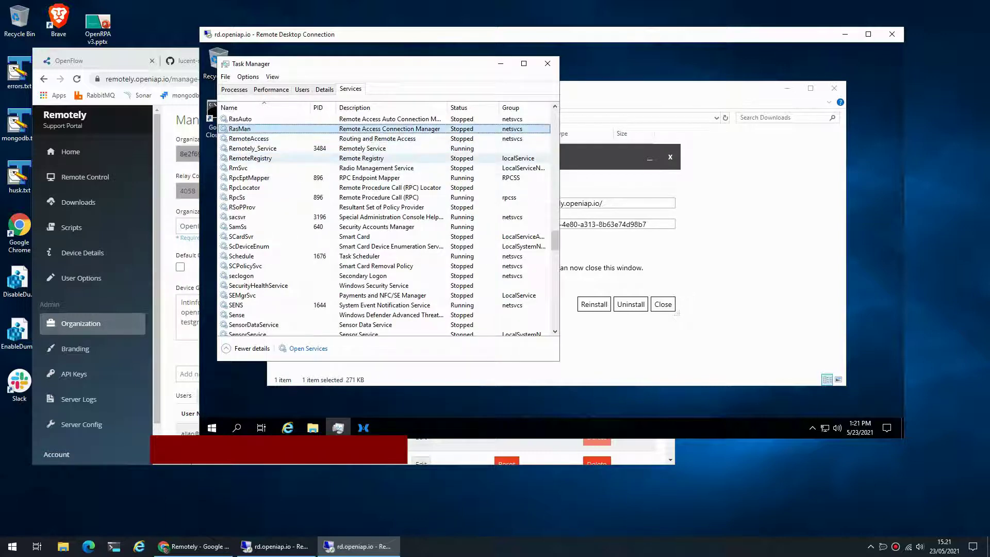
left_click(237, 197)
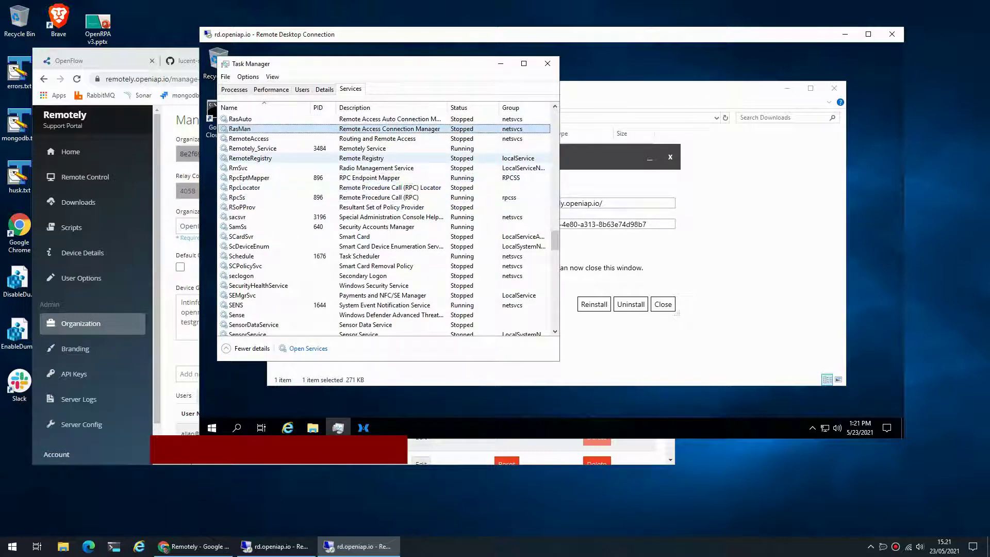
left_click(248, 138)
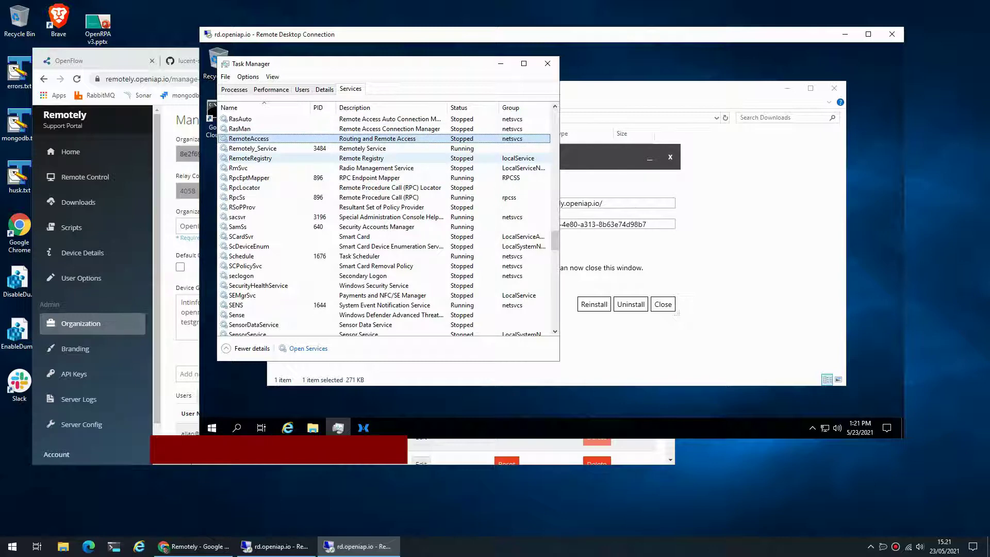
left_click(253, 148)
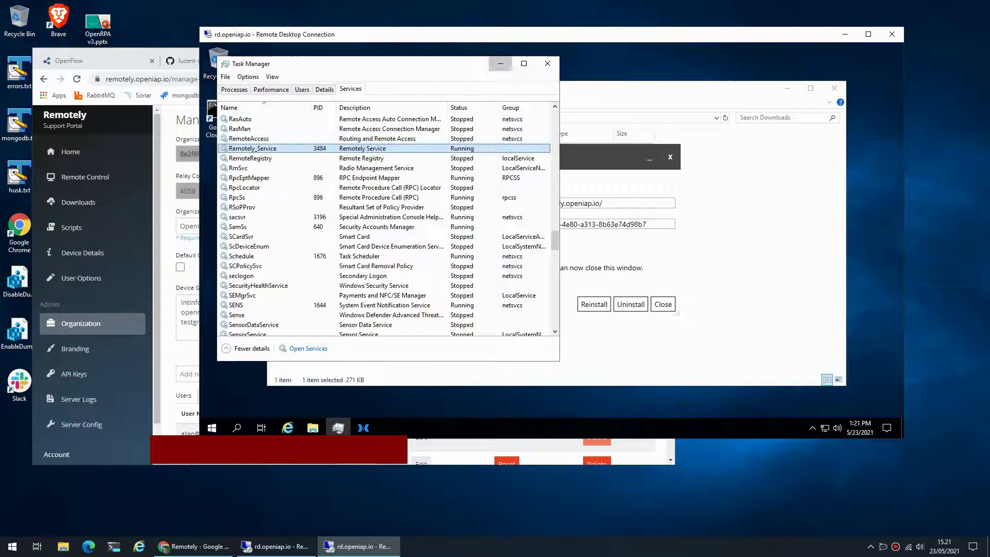
left_click(548, 63)
left_click(70, 152)
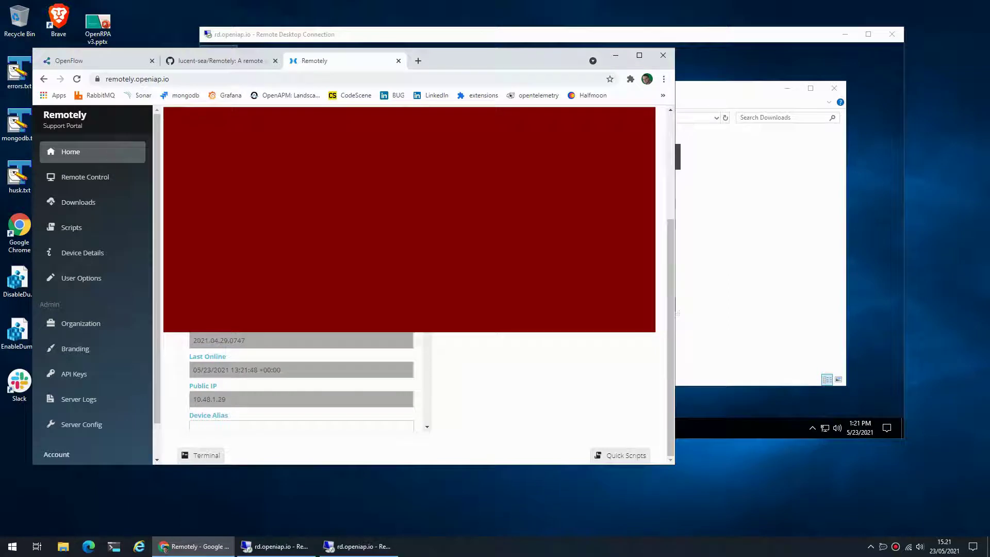
Choose Remote Control from the RD01 device's right-click menu
scroll(301, 382, "down", 1)
scroll(301, 382, "down", 1)
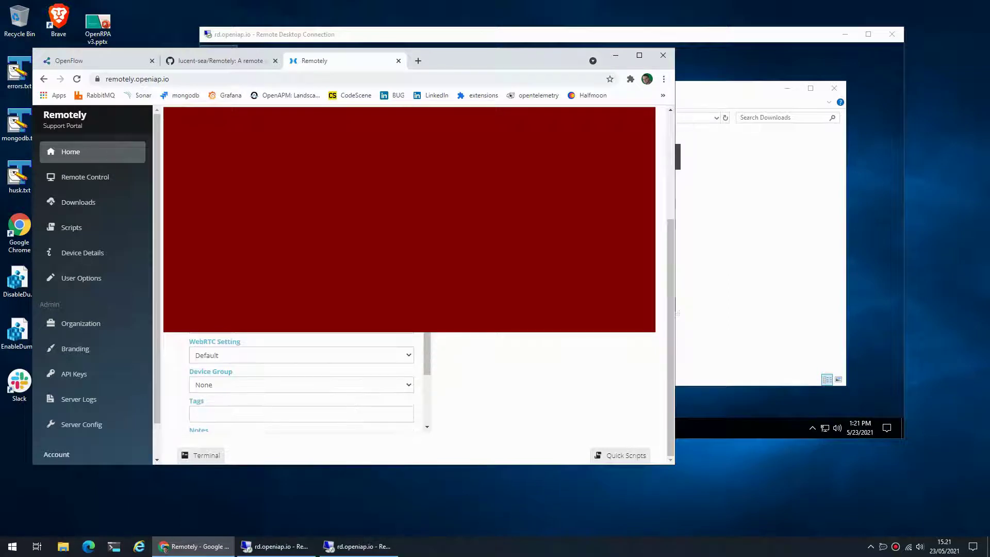
scroll(301, 382, "down", 2)
scroll(301, 382, "up", 5)
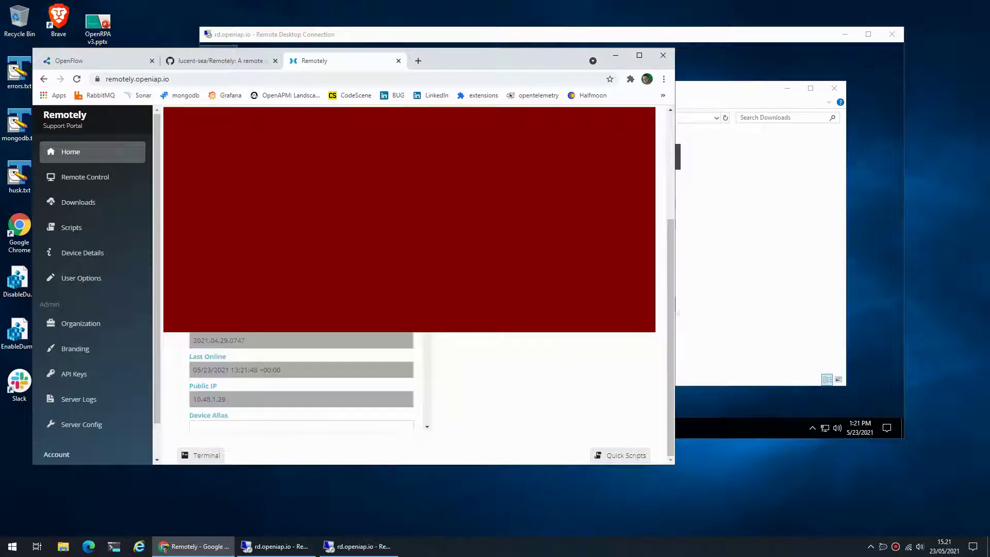
right_click(339, 354)
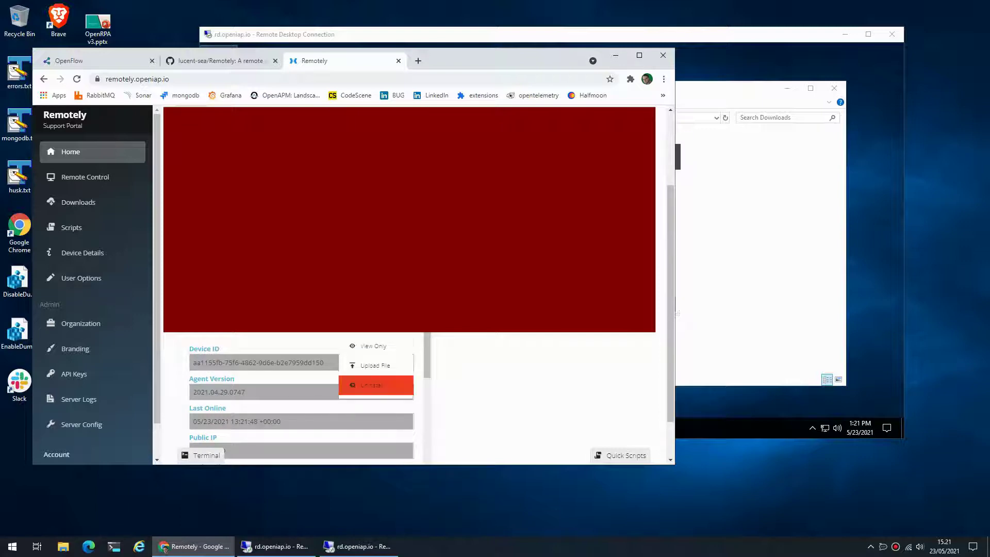
left_click(376, 387)
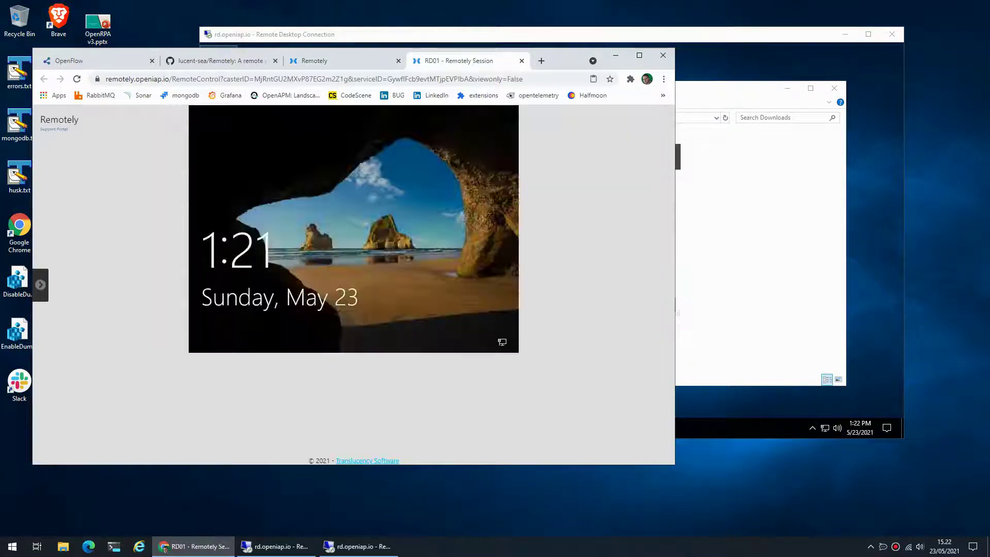
Pick 'RDP (ID: 3 | User: bot01)' in the side menu's Windows Session list
left_click(40, 284)
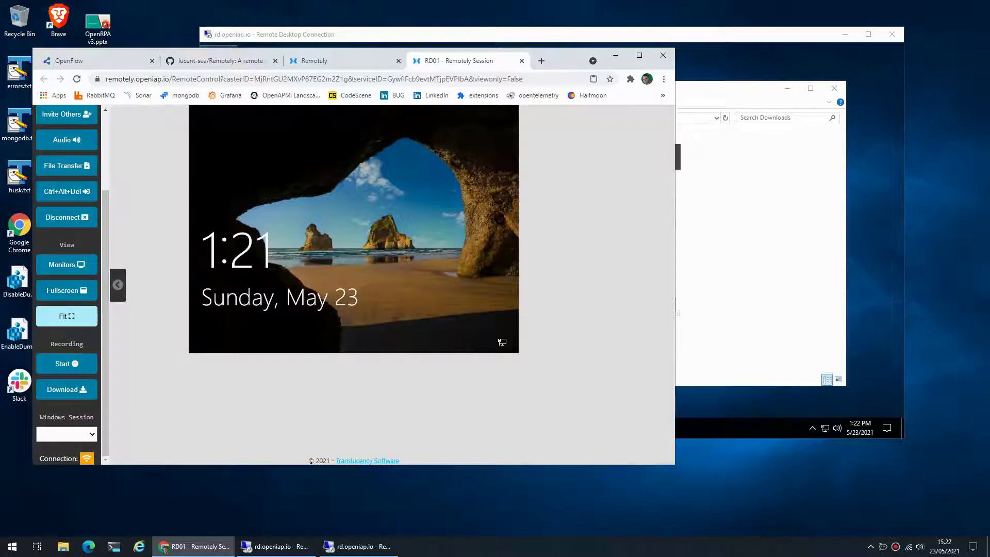
left_click(66, 434)
key("Down")
key("Down")
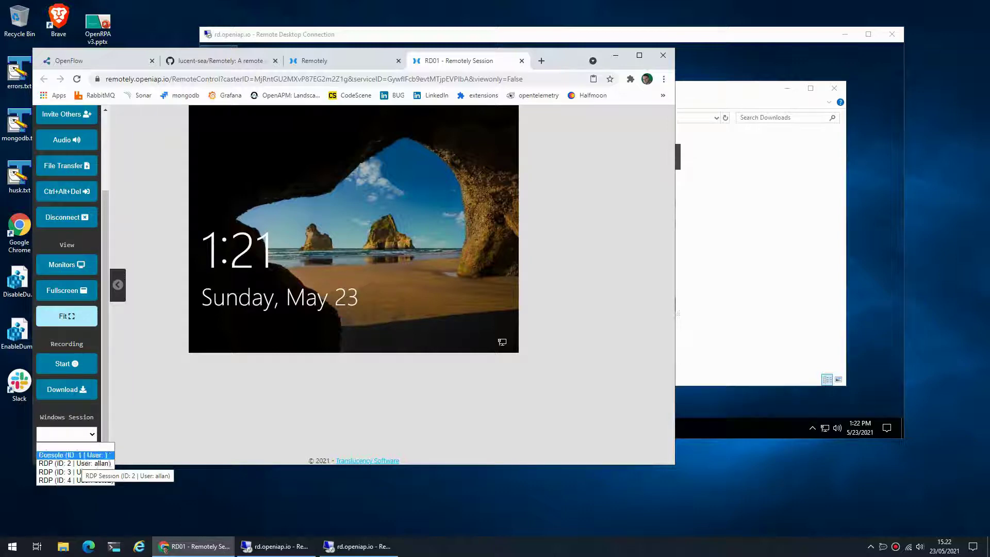
key("Down")
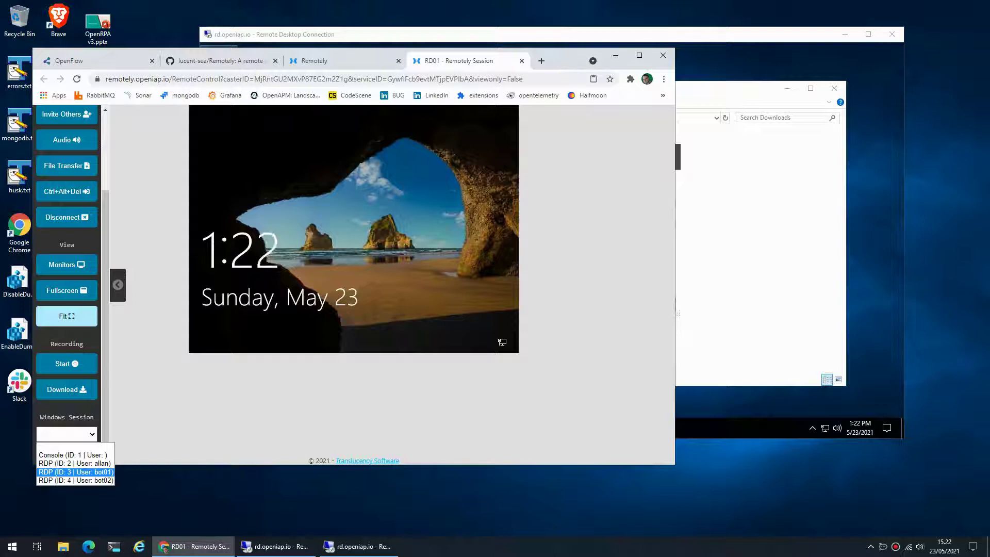
key("Down")
key("Up")
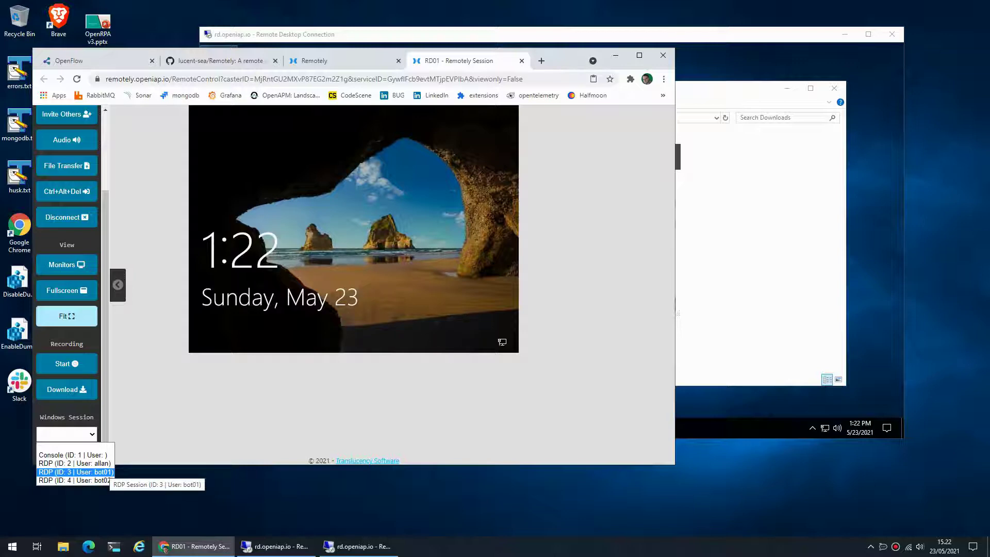
key("Up")
key("Down")
key("Up")
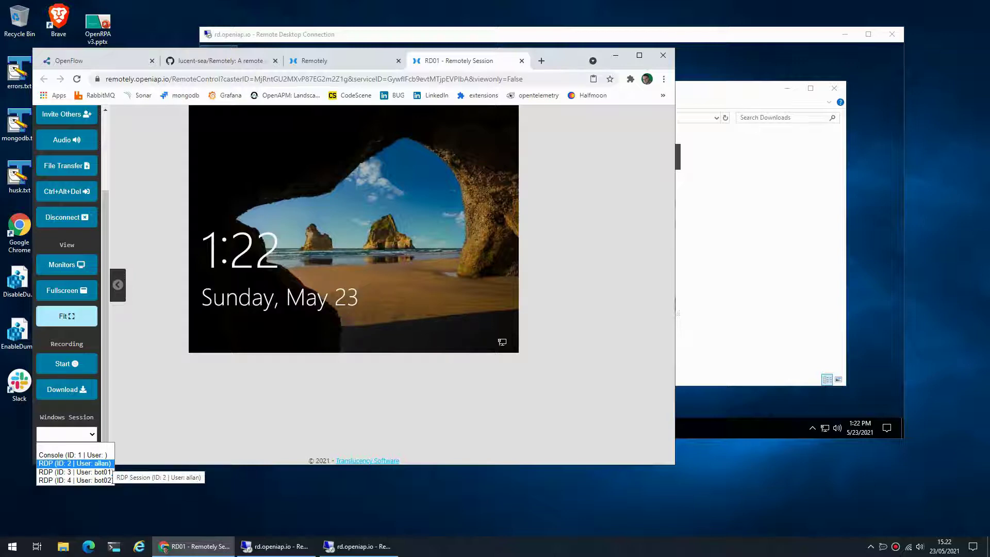
key("Up")
key("Down")
key("Down")
key("Down")
key("Up")
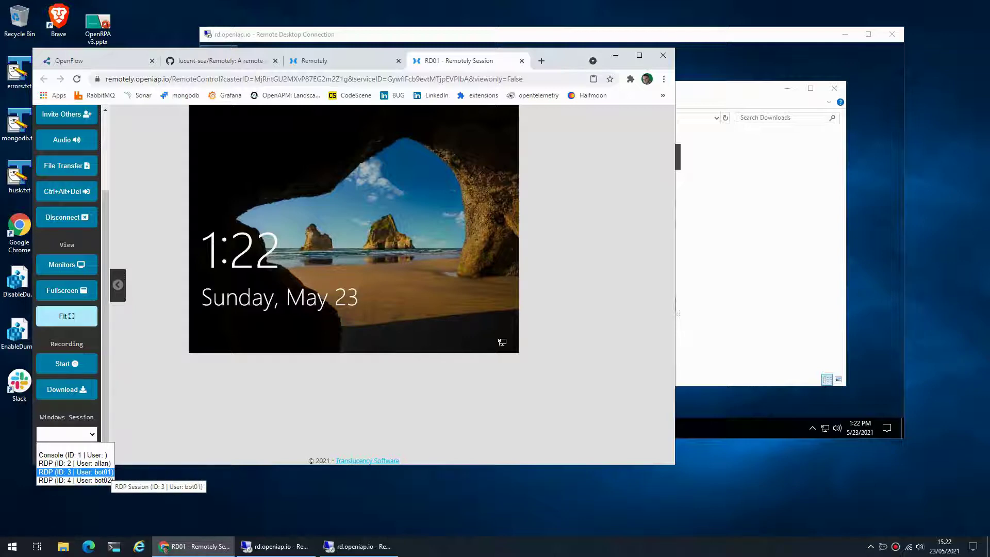
key("Return")
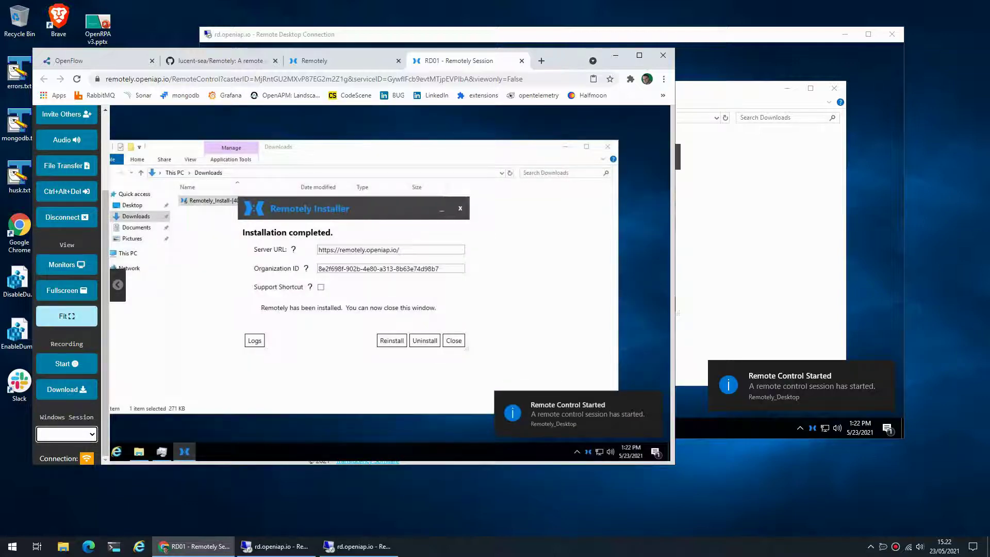
Select 'RDP (ID: 4 | User: bot02)' as the Windows Session to see bot02 running OpenRPA
key("alt+Tab")
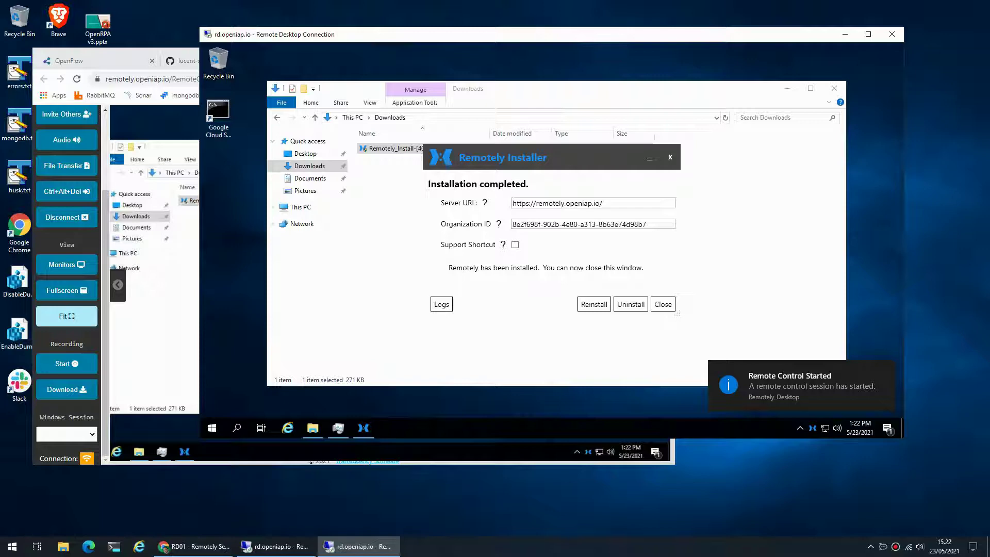
key("alt+Tab")
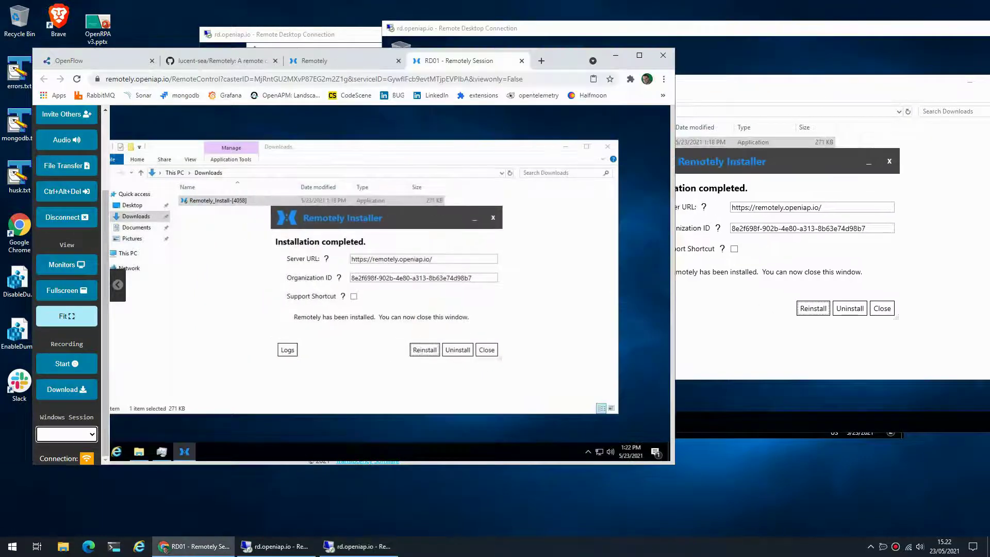
key("alt+Tab")
key("alt+Tab")
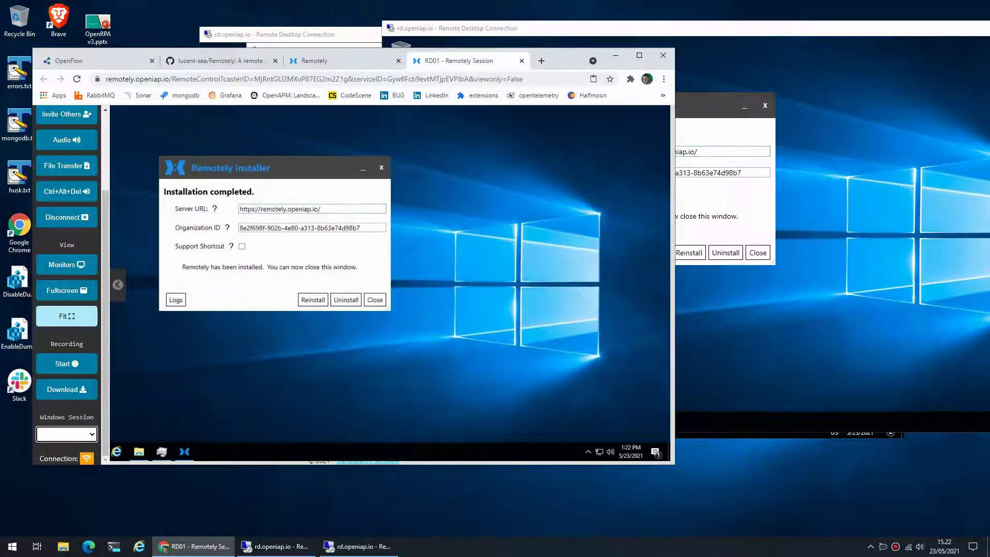
left_click(66, 434)
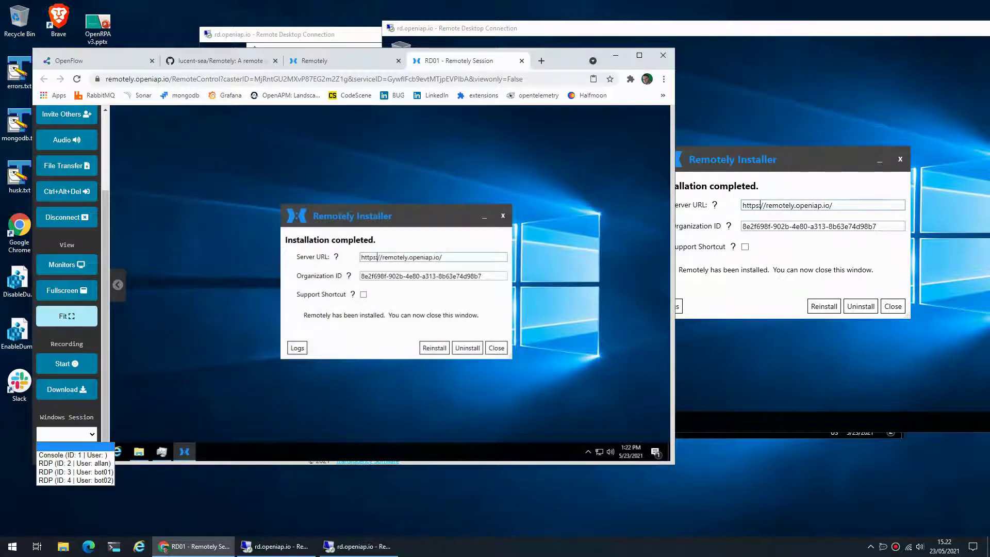
left_click(68, 472)
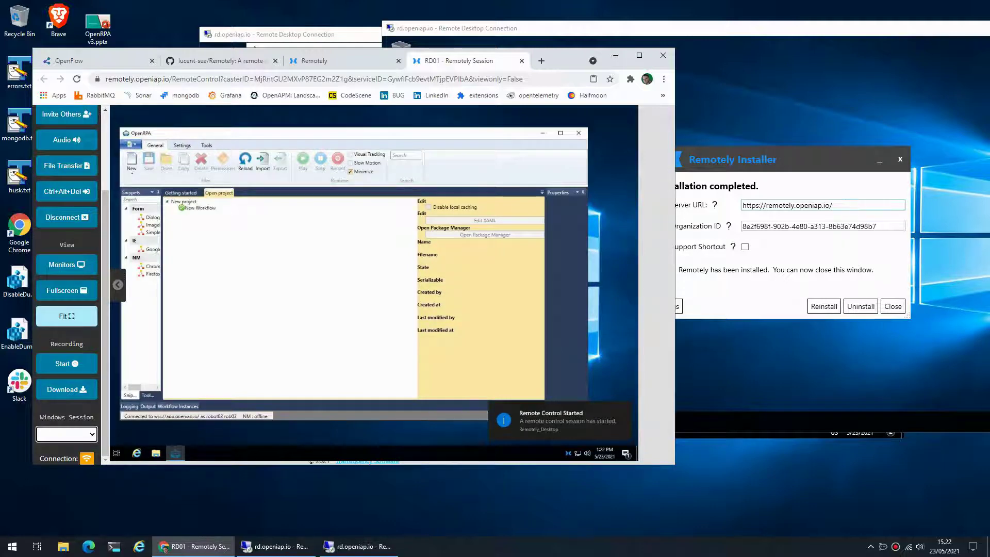
Close the Remotely Installer, disconnect the bot01 Remote Desktop window, and select bot01 in Task Manager
left_click(399, 41)
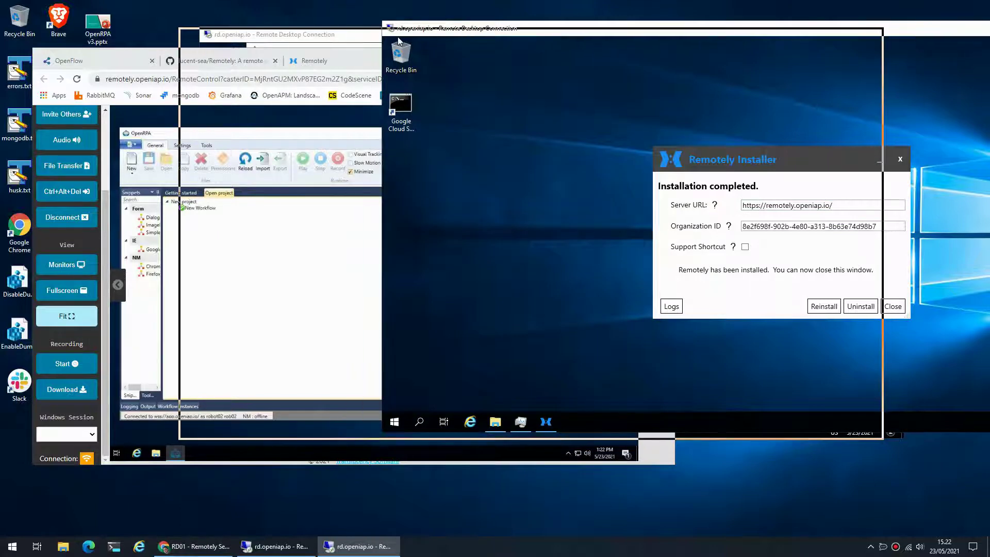
left_click_drag(399, 41, 195, 49)
left_click(697, 166)
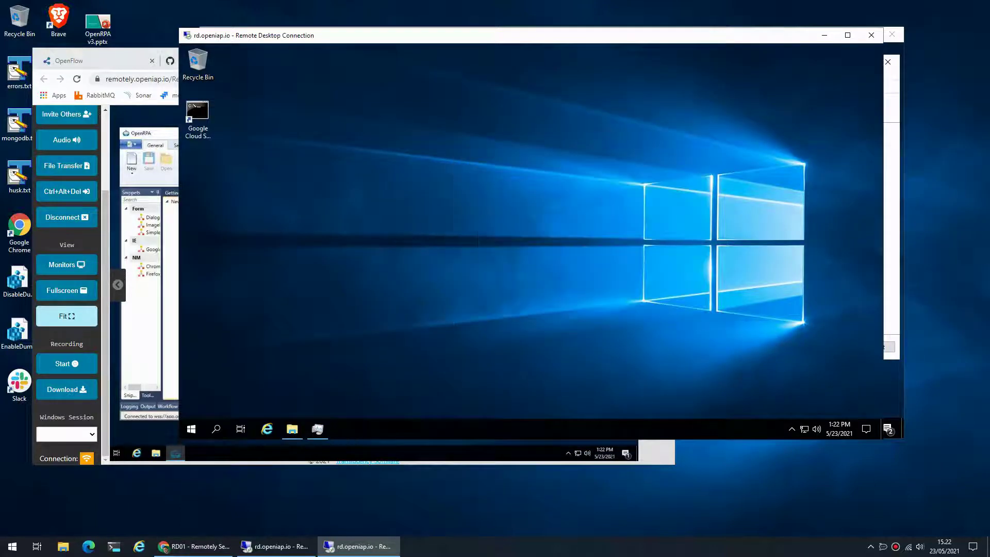
left_click(872, 35)
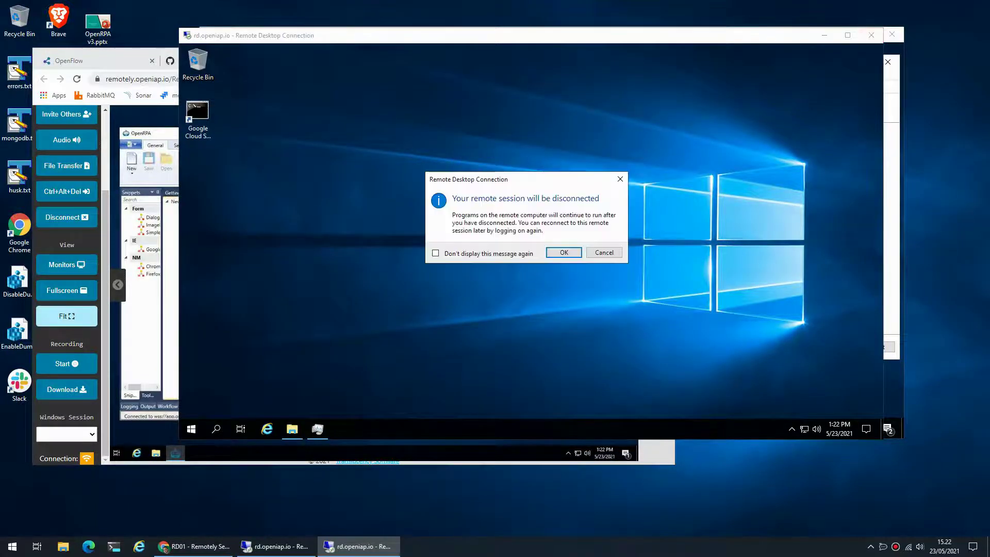
left_click(564, 252)
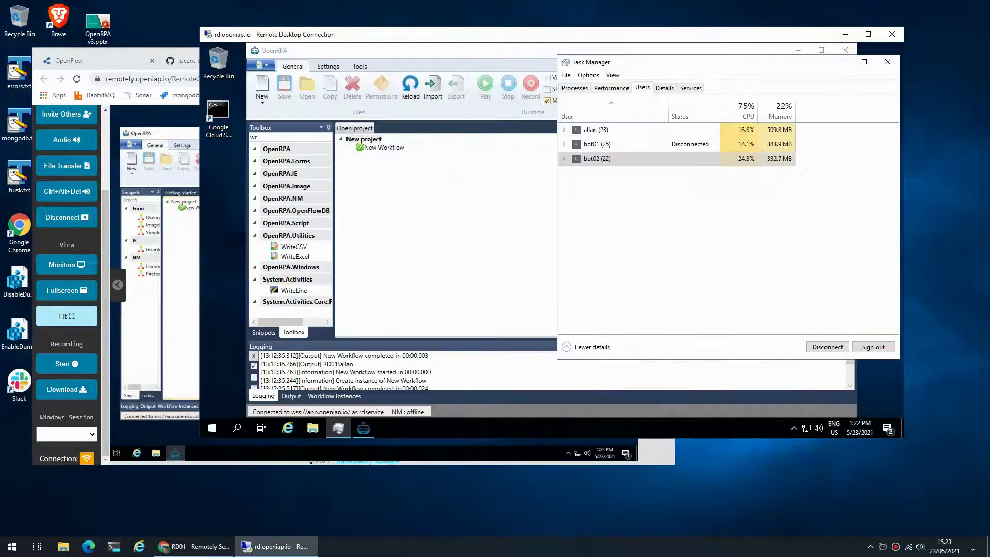
left_click(596, 143)
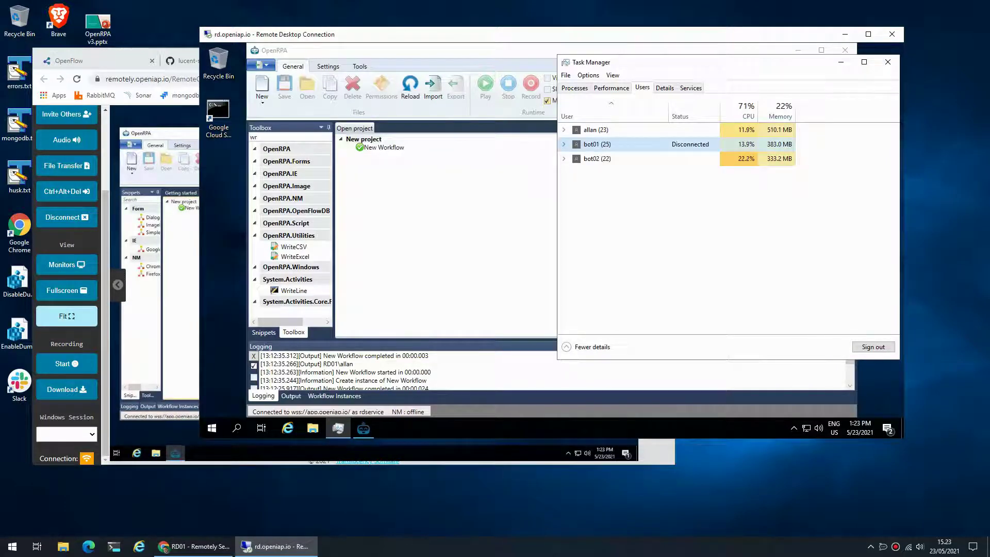
Switch Remotely's Windows Session to RDP ID 2, the user's own session
left_click(194, 547)
left_click(67, 435)
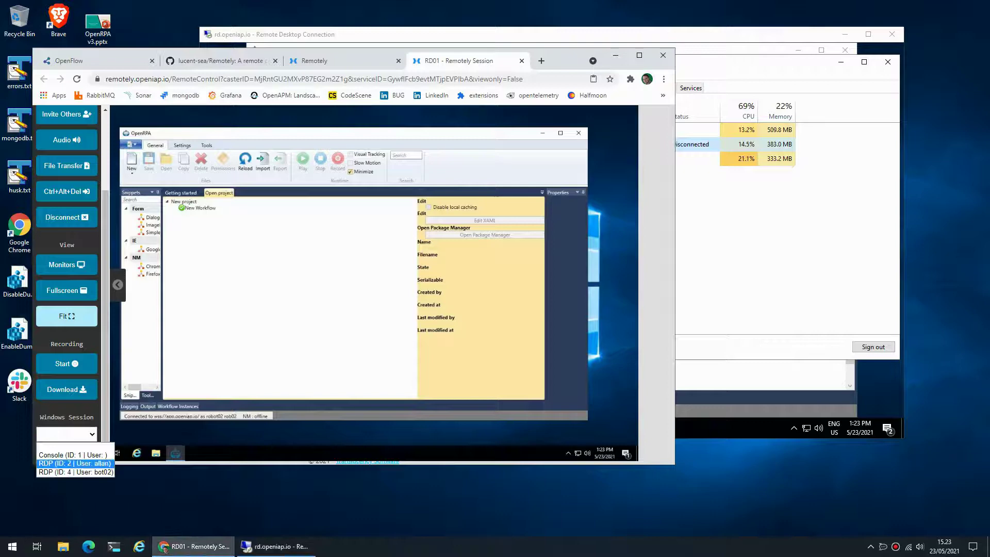
left_click(74, 463)
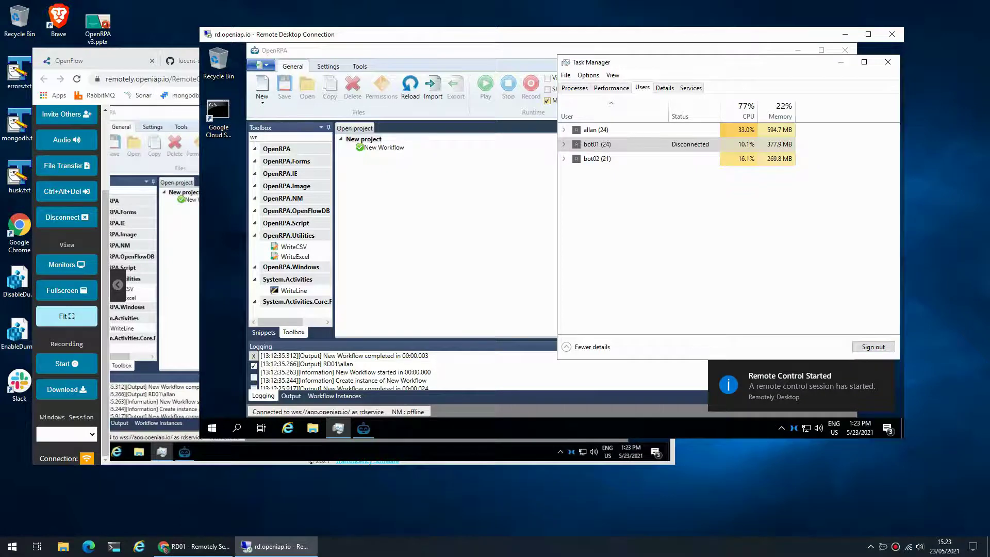
View OpenFlow's HD Robots page listing bot01 and bot02, then return to the RD01 Remotely Session tab
left_click(69, 60)
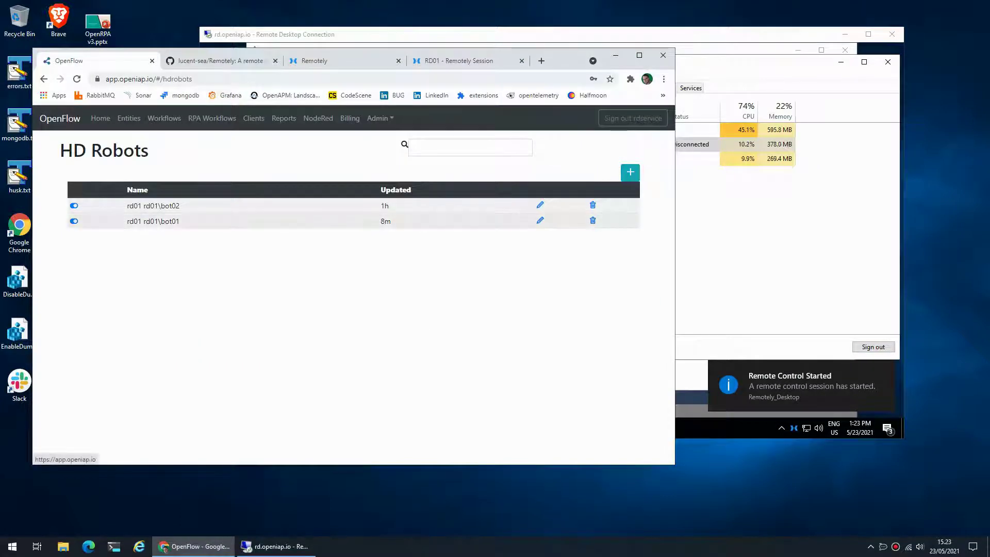
key("alt+Tab")
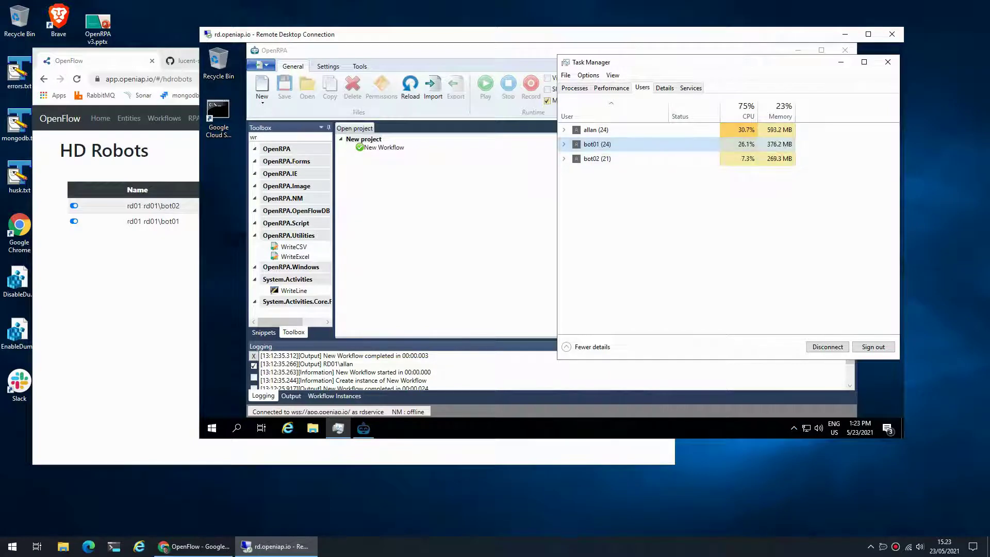
key("alt+Tab")
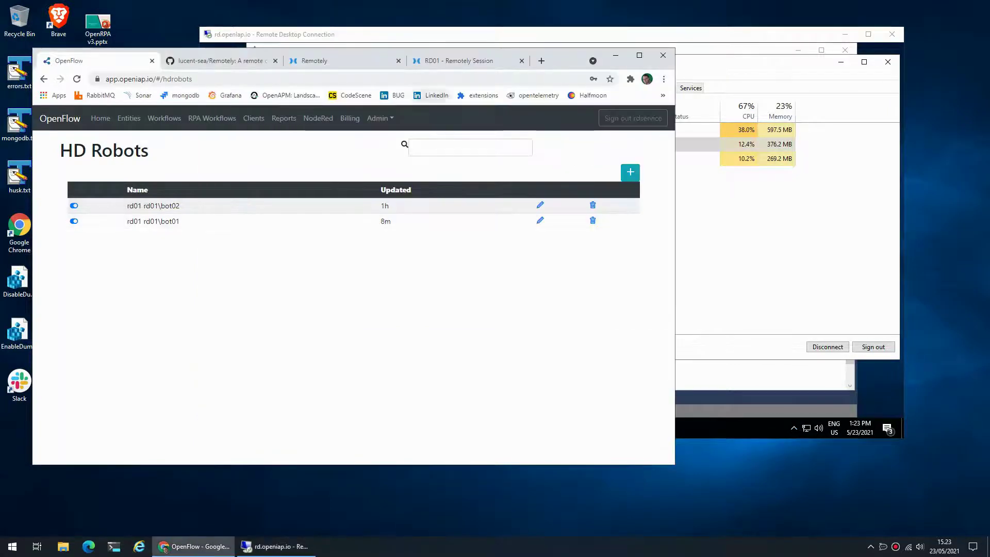
key("ctrl+9")
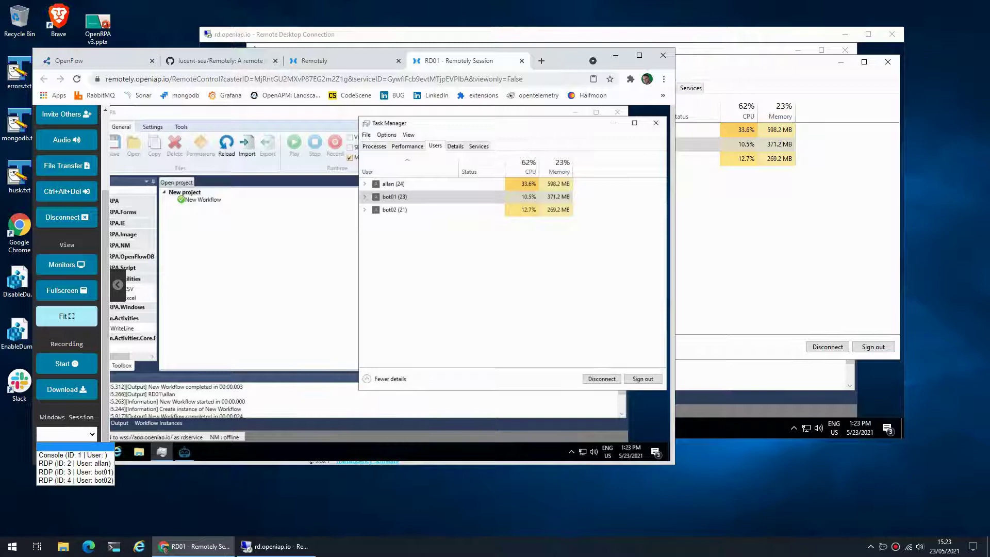
Show 'RDP (ID: 3 | User: bot01)' full-width with OpenRPA connected to app.openiap.io as bot01
left_click(75, 472)
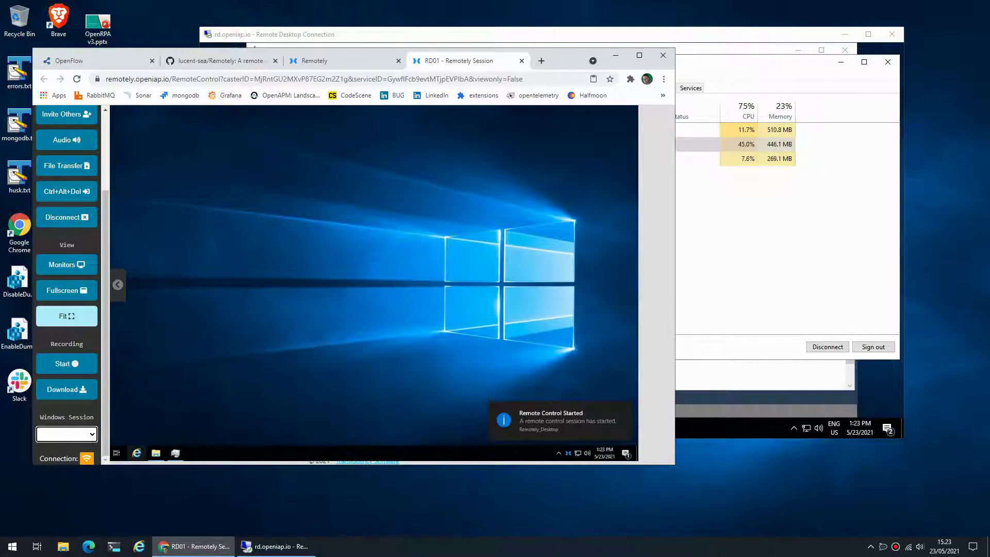
left_click(117, 285)
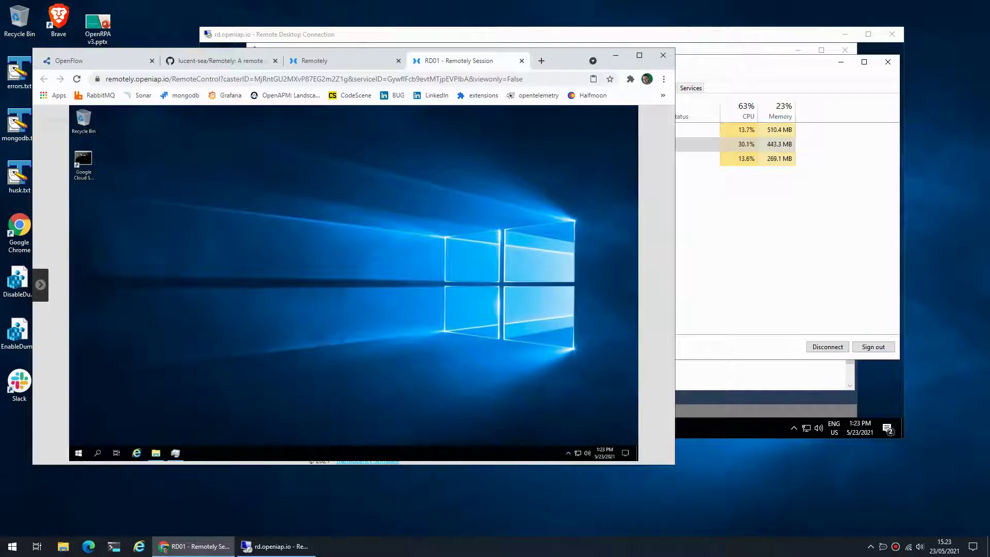
left_click(568, 453)
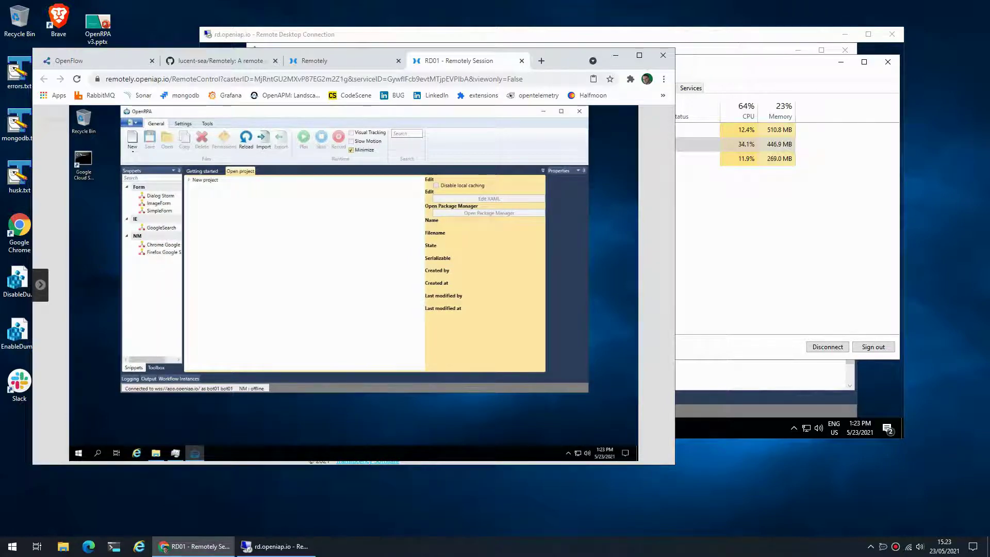
key("alt+Tab")
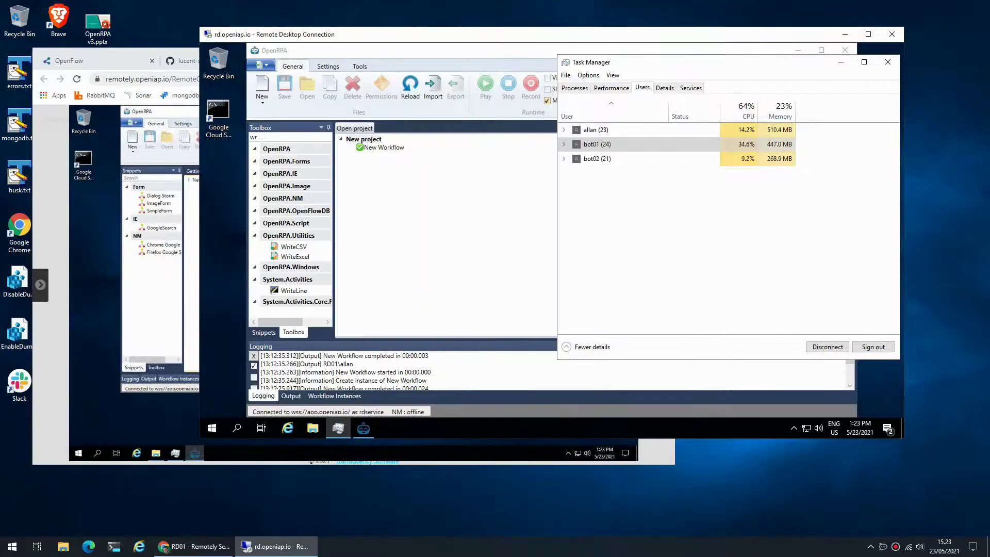
key("alt+Tab")
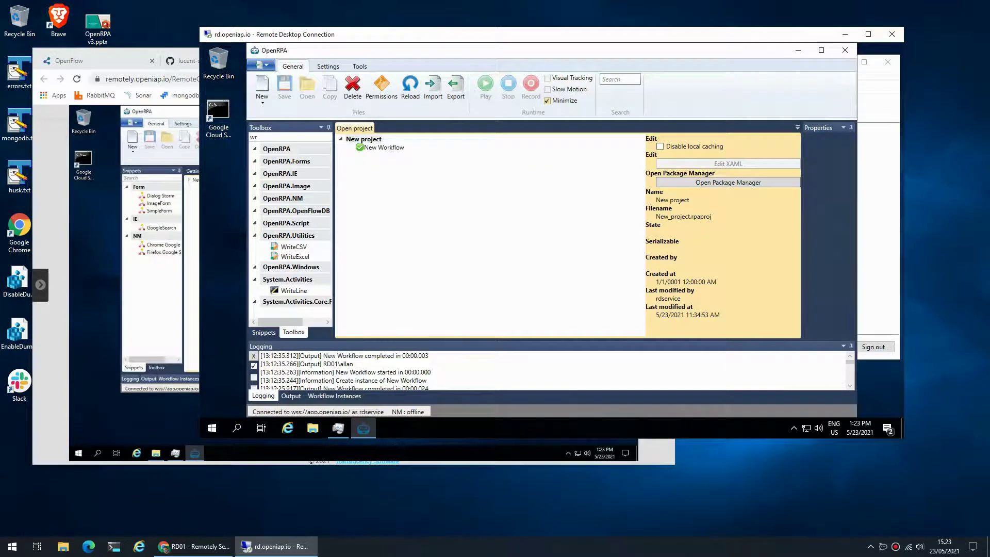
key("alt+Tab")
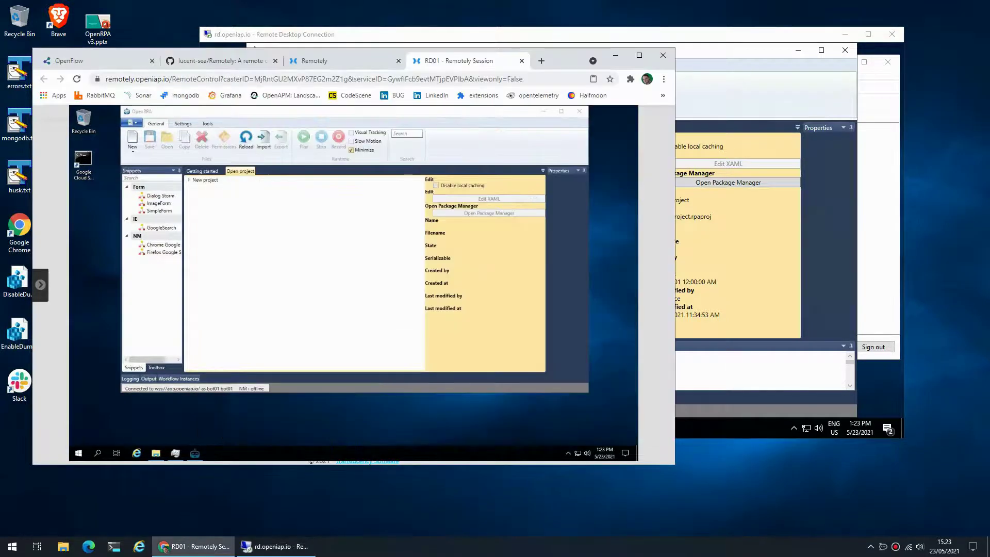